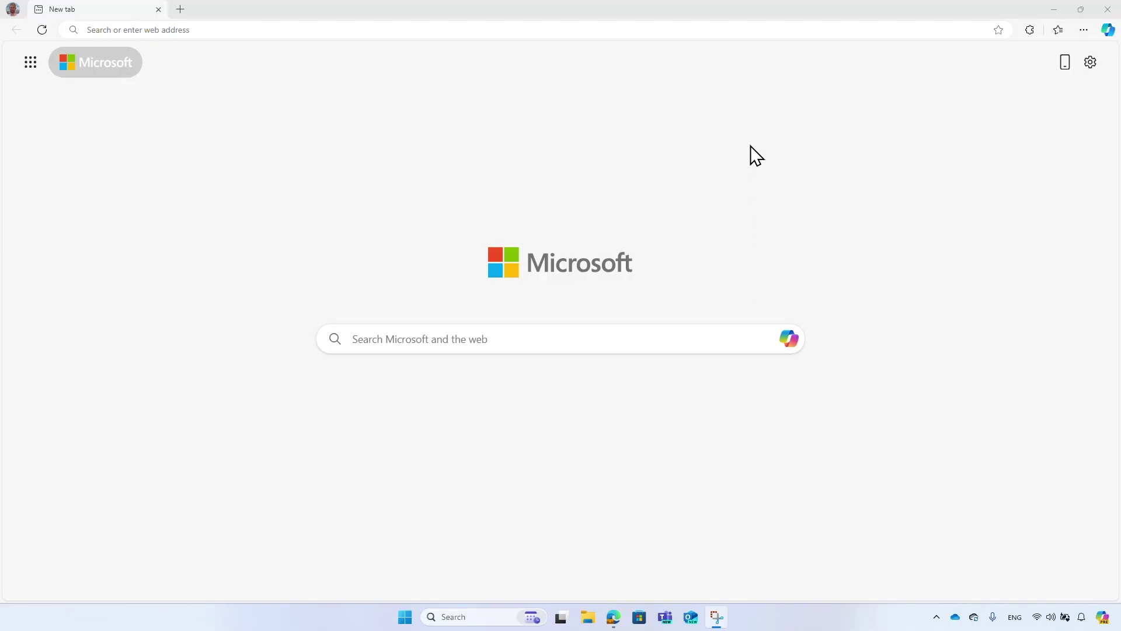
Load woodgrovedemo.com and scroll down through the home page and back to the top.
left_click(749, 30)
type("woodg")
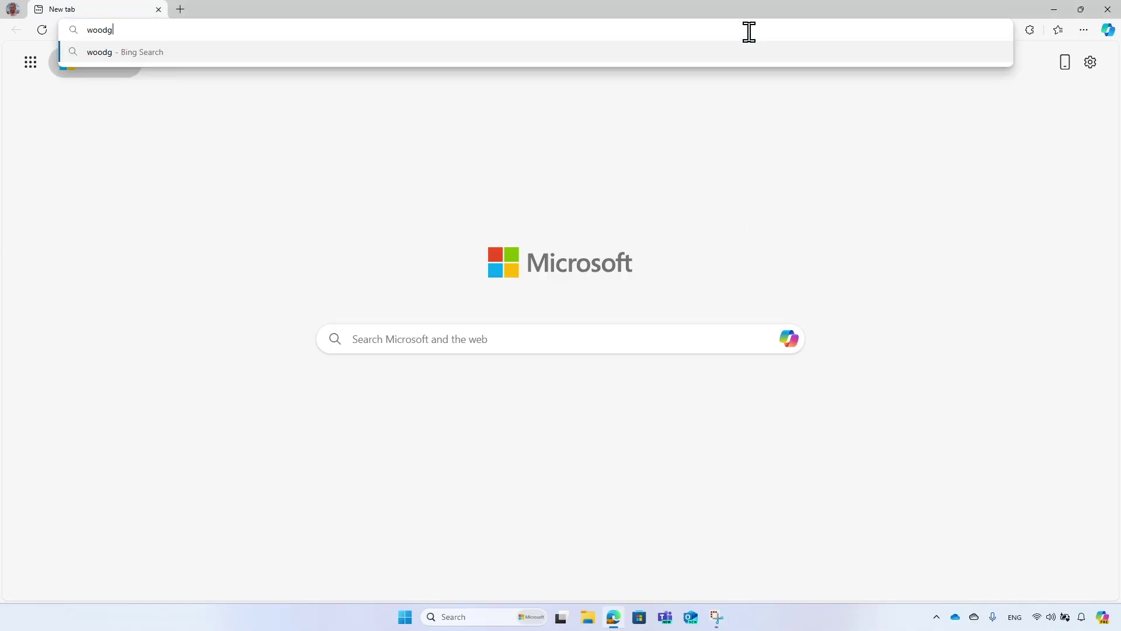
type("rovedemo.com")
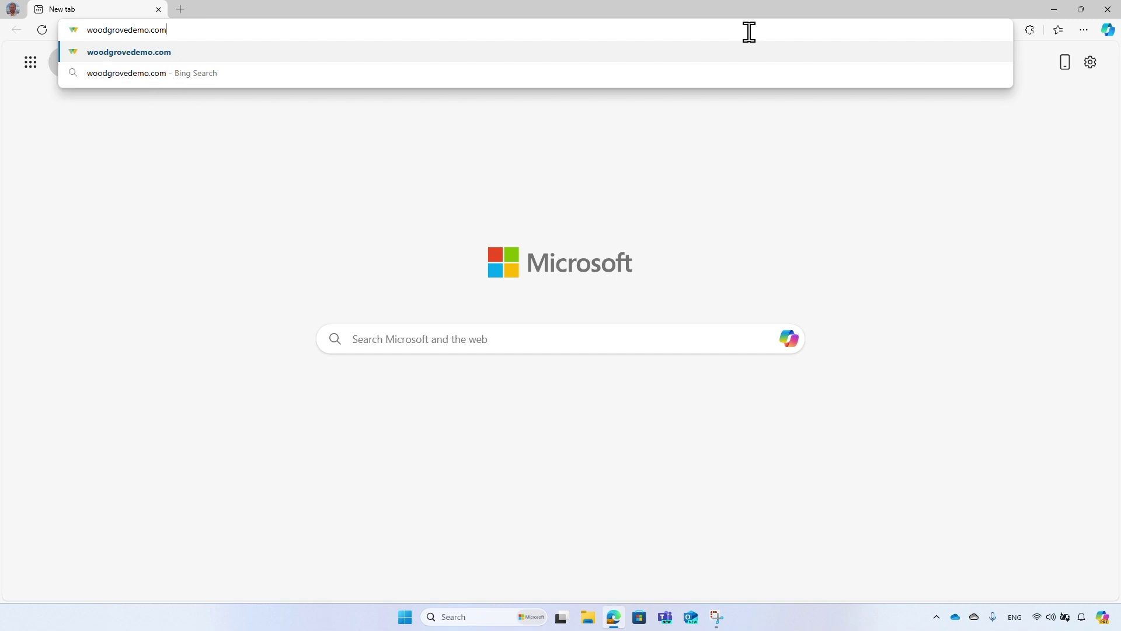
key("Return")
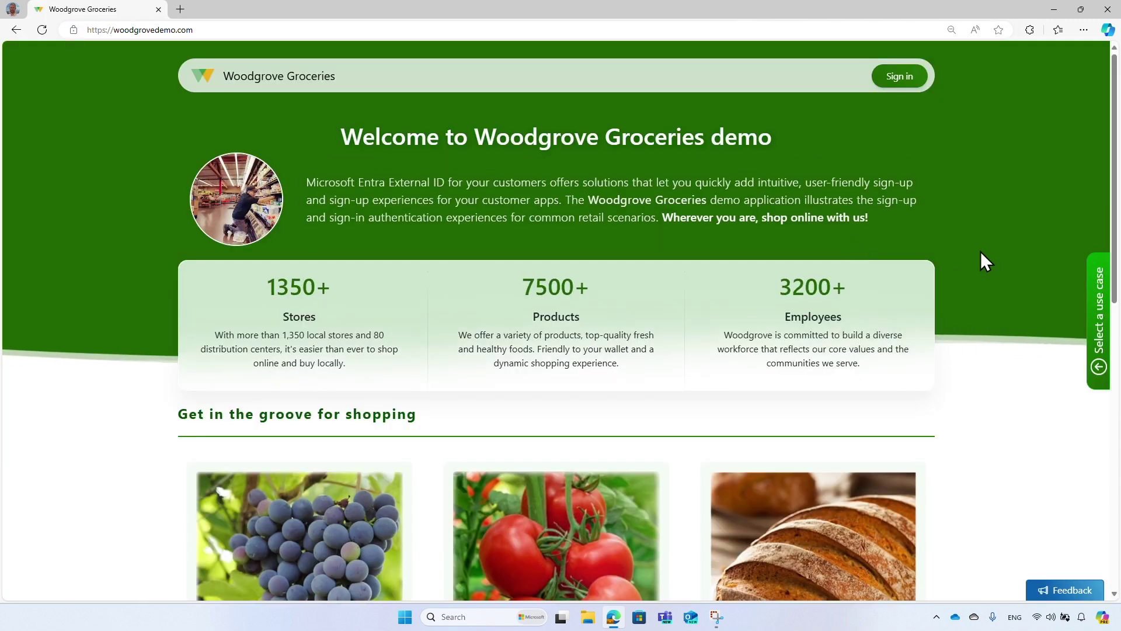
scroll(980, 251, "down", 1)
scroll(979, 251, "down", 10)
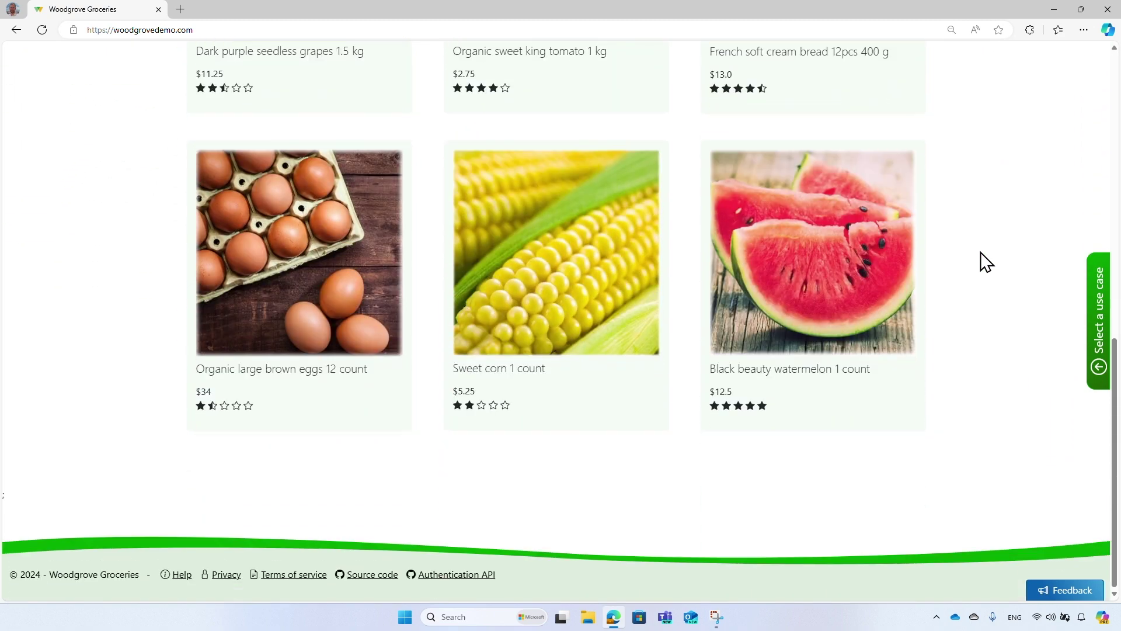
scroll(981, 257, "up", 10)
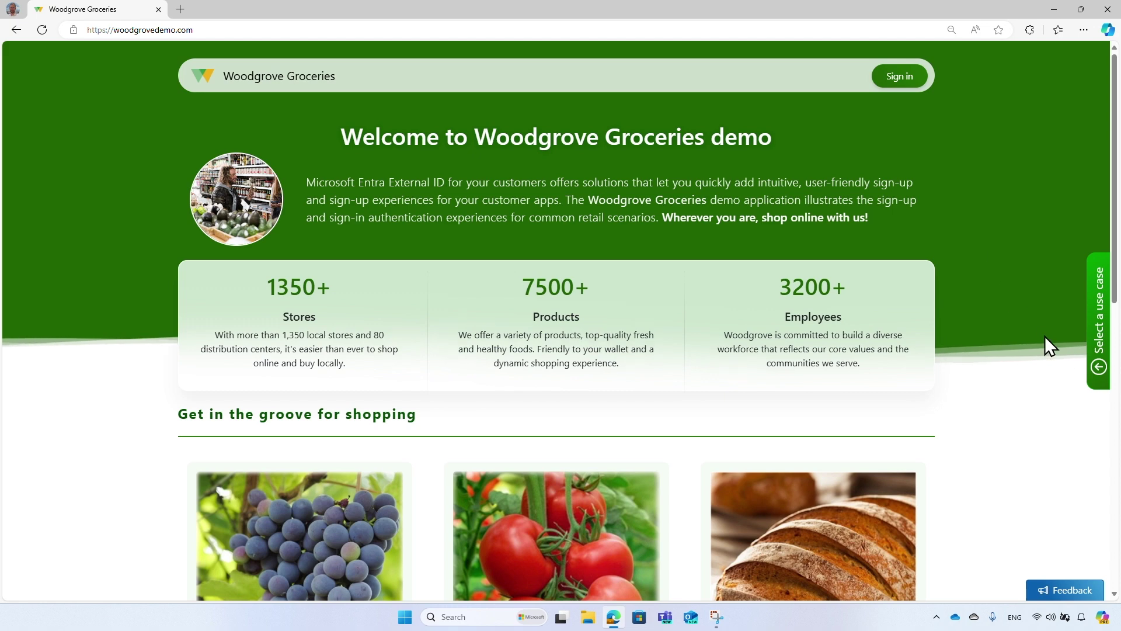
Choose the Online retail demo from the use-case list and start it.
left_click(1101, 386)
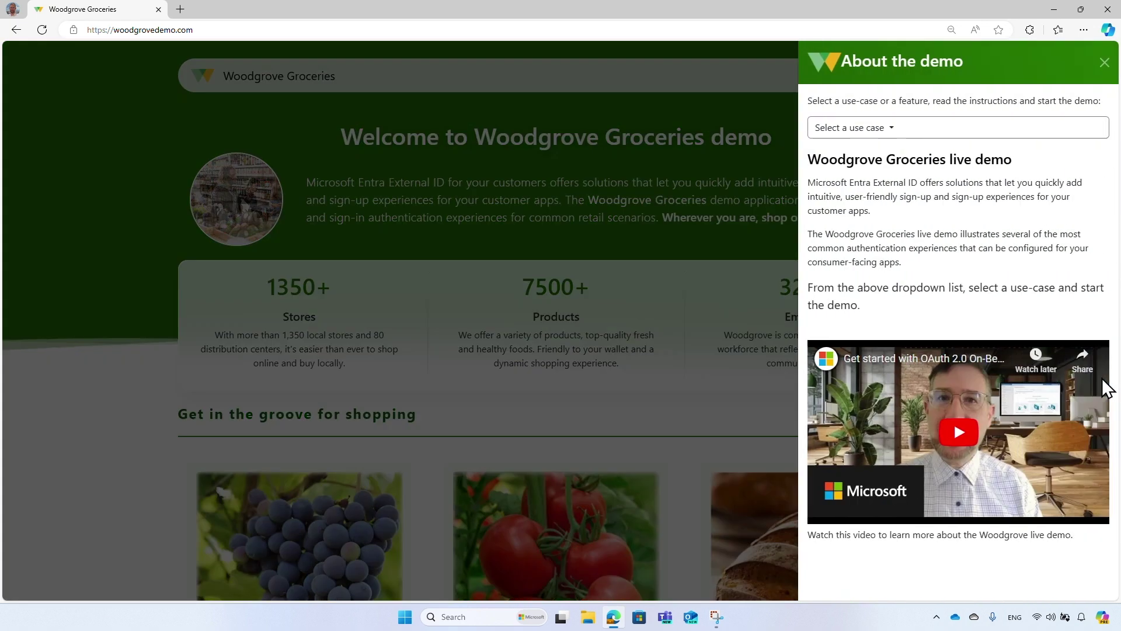
left_click(1089, 140)
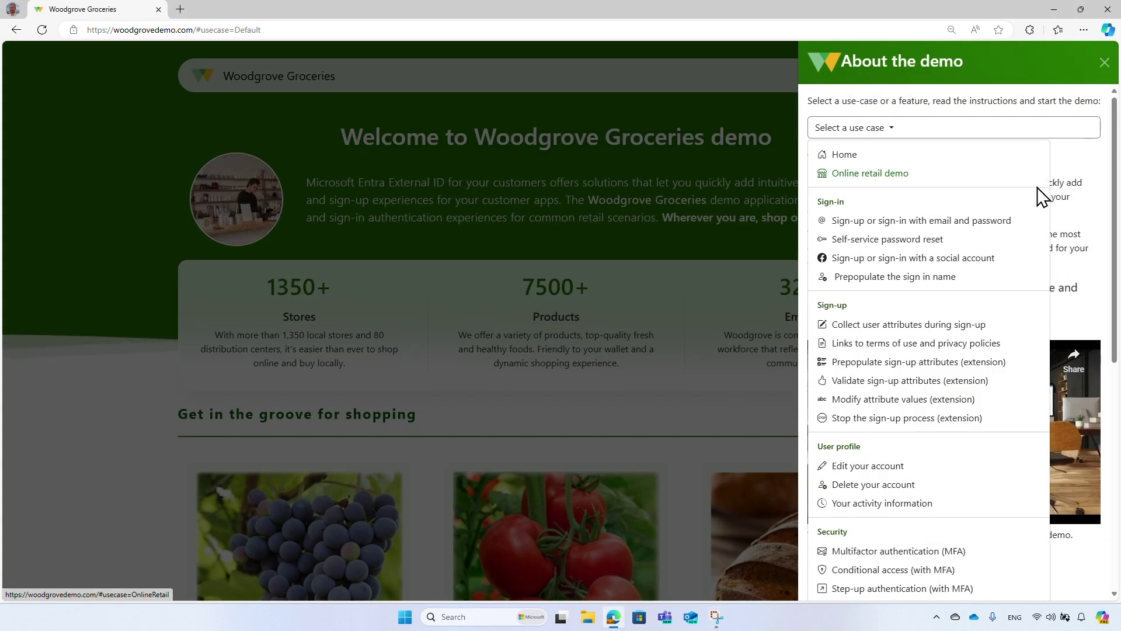
scroll(1039, 197, "down", 3)
scroll(1038, 197, "down", 5)
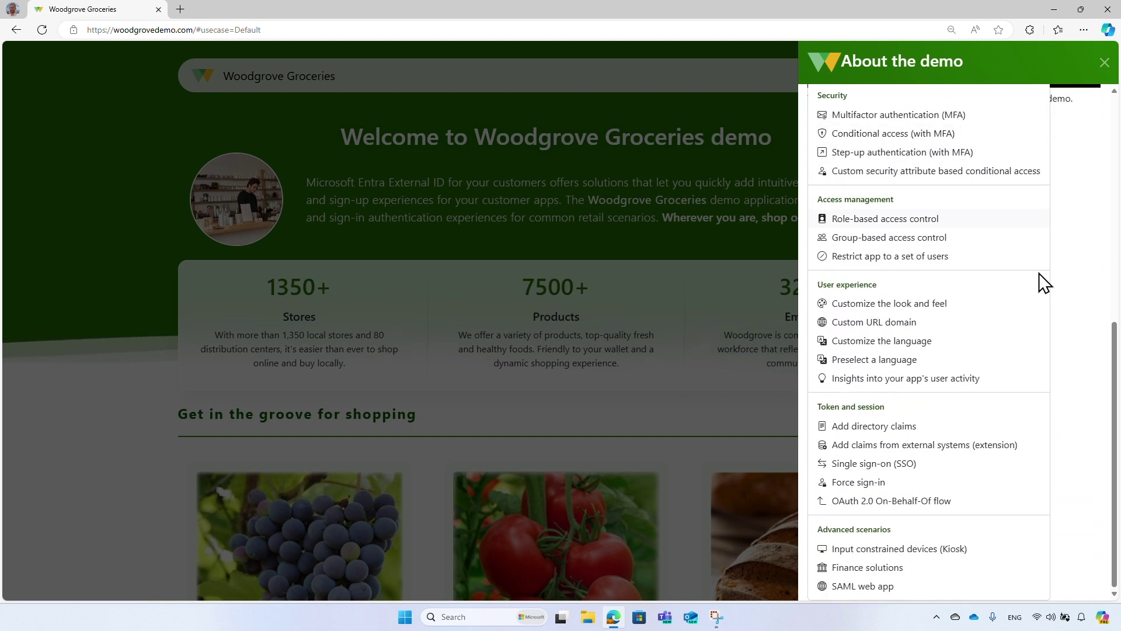
scroll(988, 550, "up", 8)
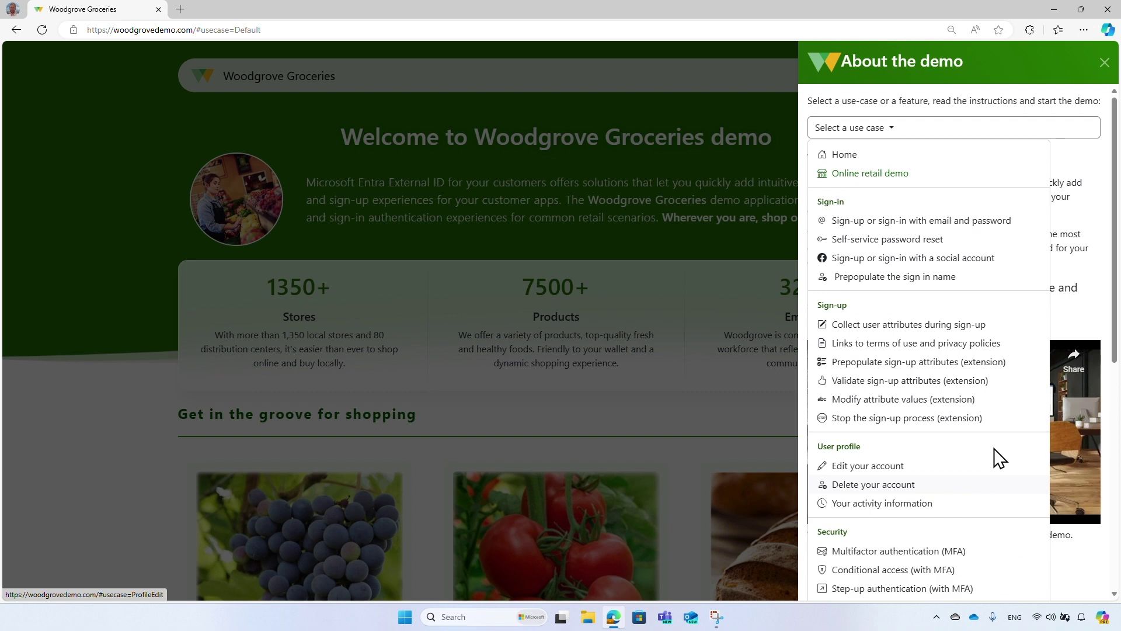
left_click(1007, 189)
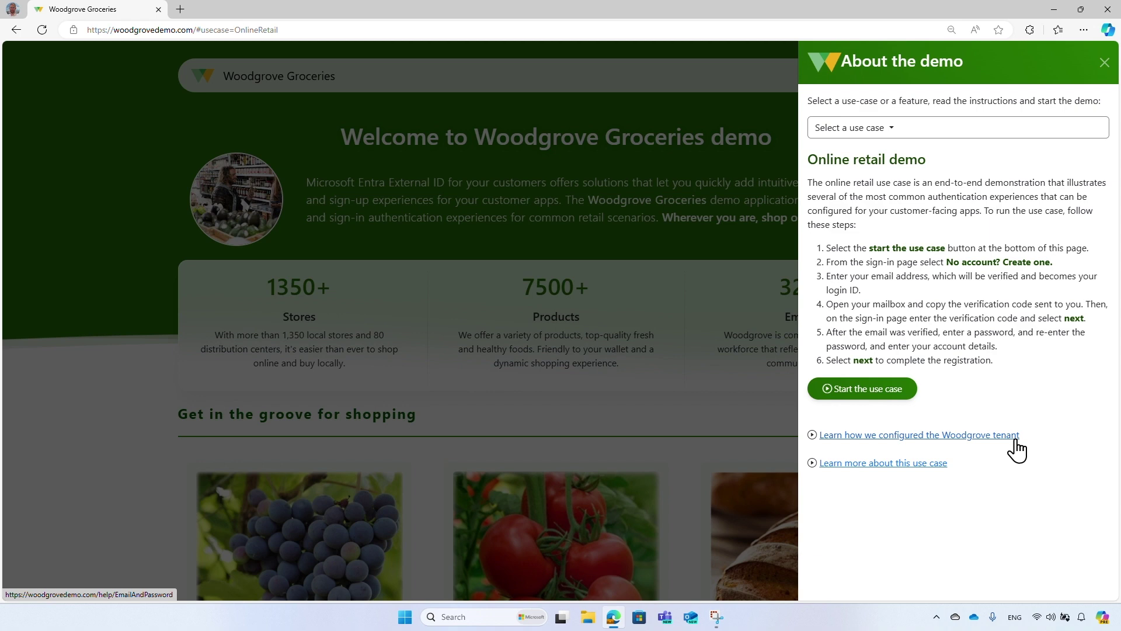
left_click(911, 396)
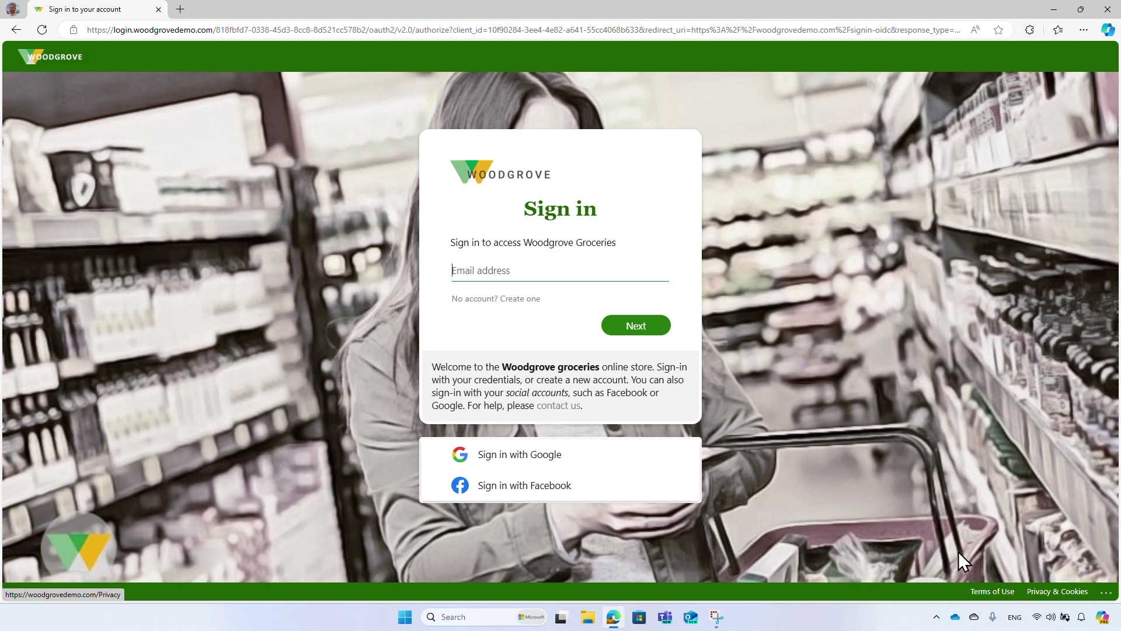
Switch the sign-in page to account creation with 'No account? Create one'.
left_click(536, 303)
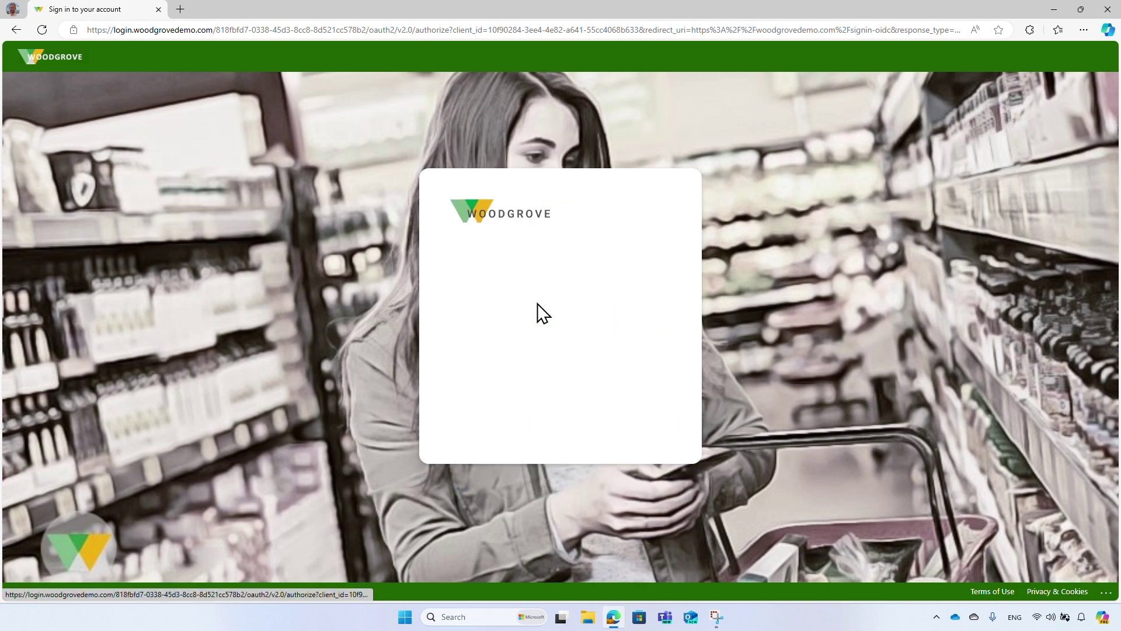
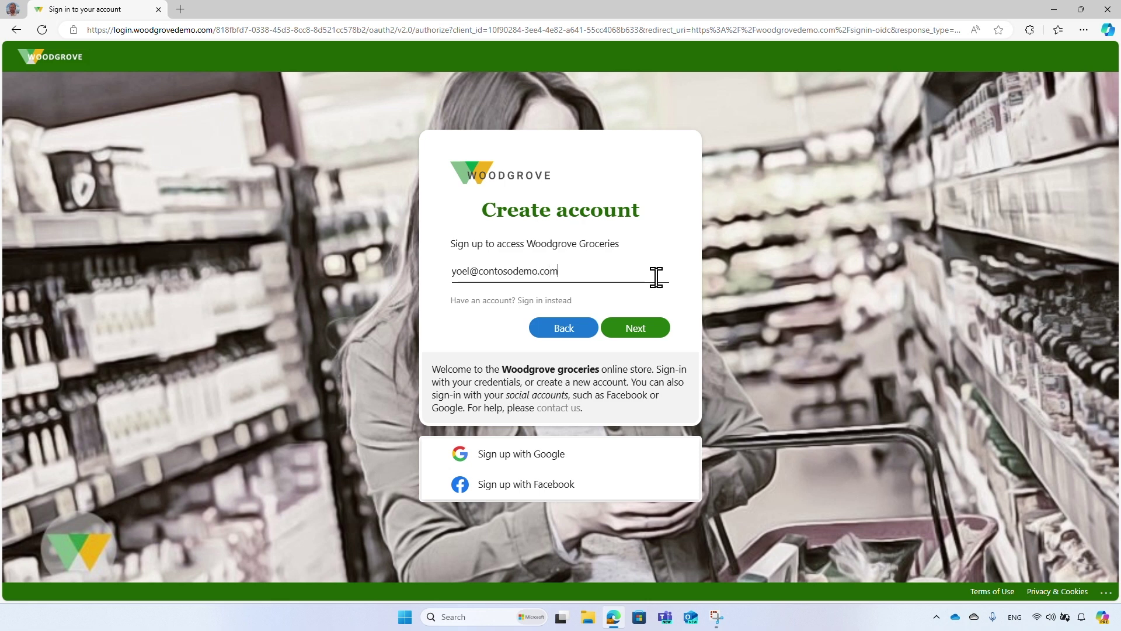
Enter the new account's e-mail address, then the emailed verification code, to reach Add details.
left_click(662, 326)
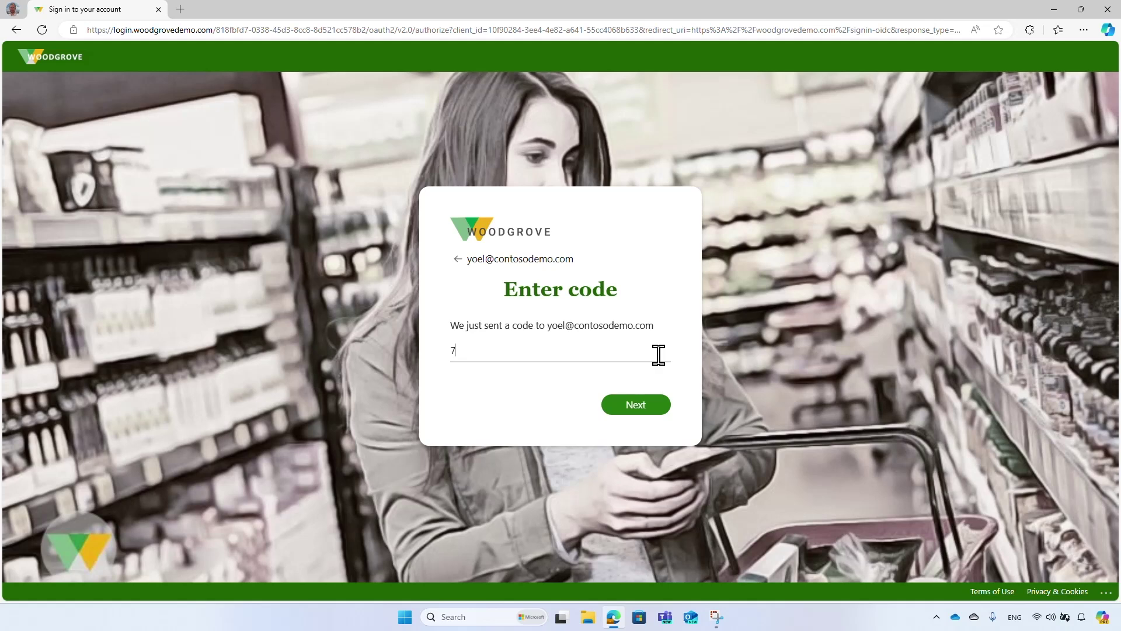
type("3448629")
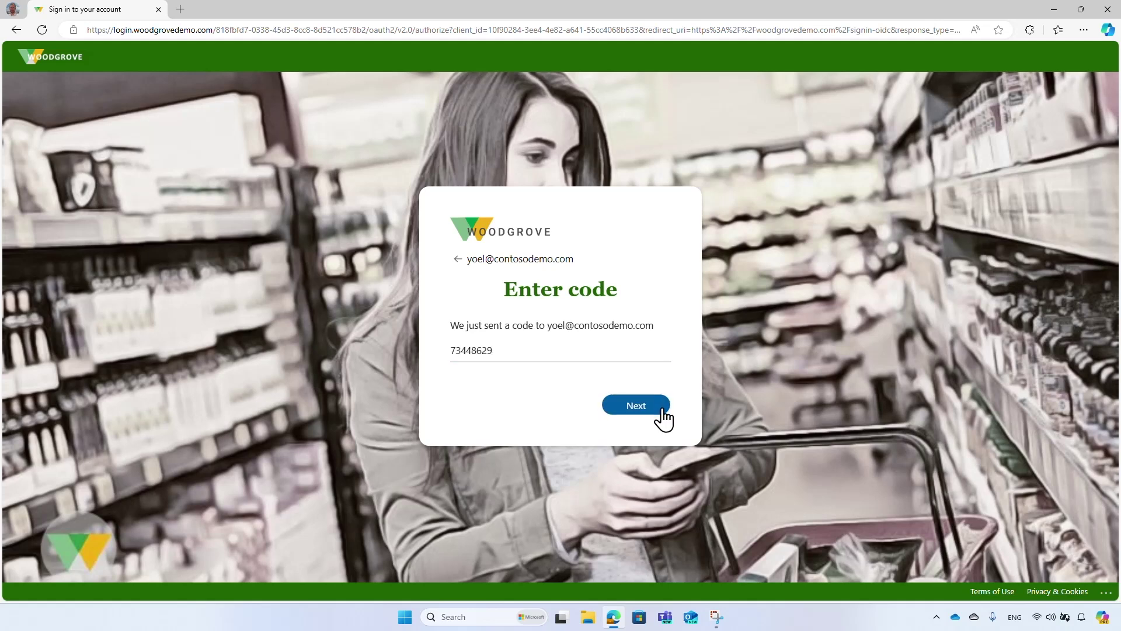
left_click(664, 408)
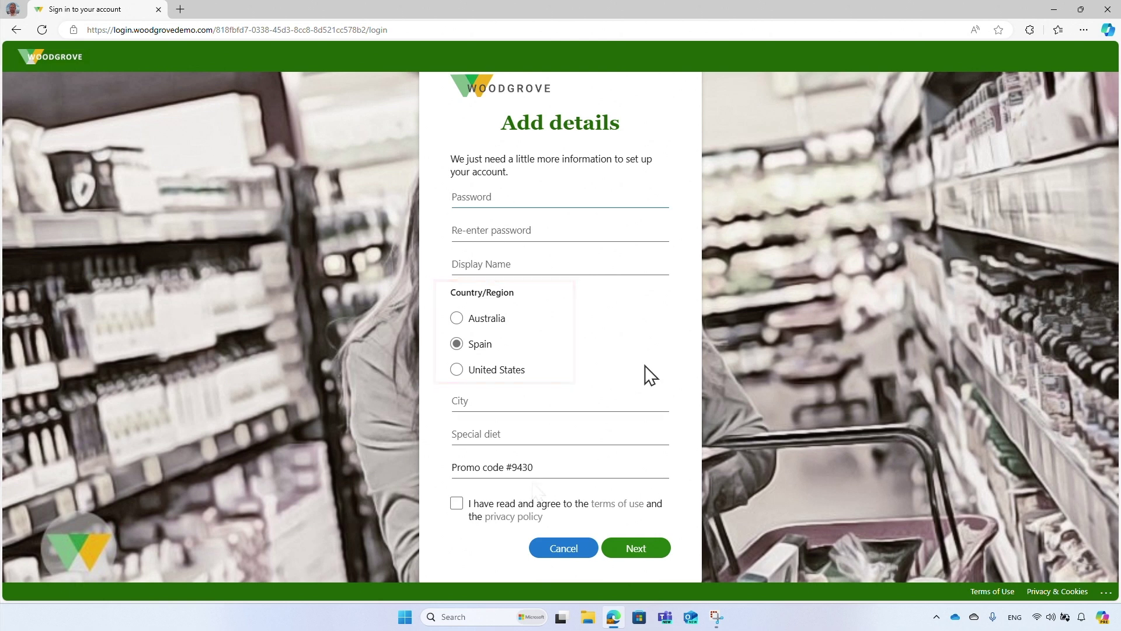
Fill in the password, display name, city Berlin and special diet Eggs, accept the terms, and submit.
type("••••••••••••••••••••••••••••••••••")
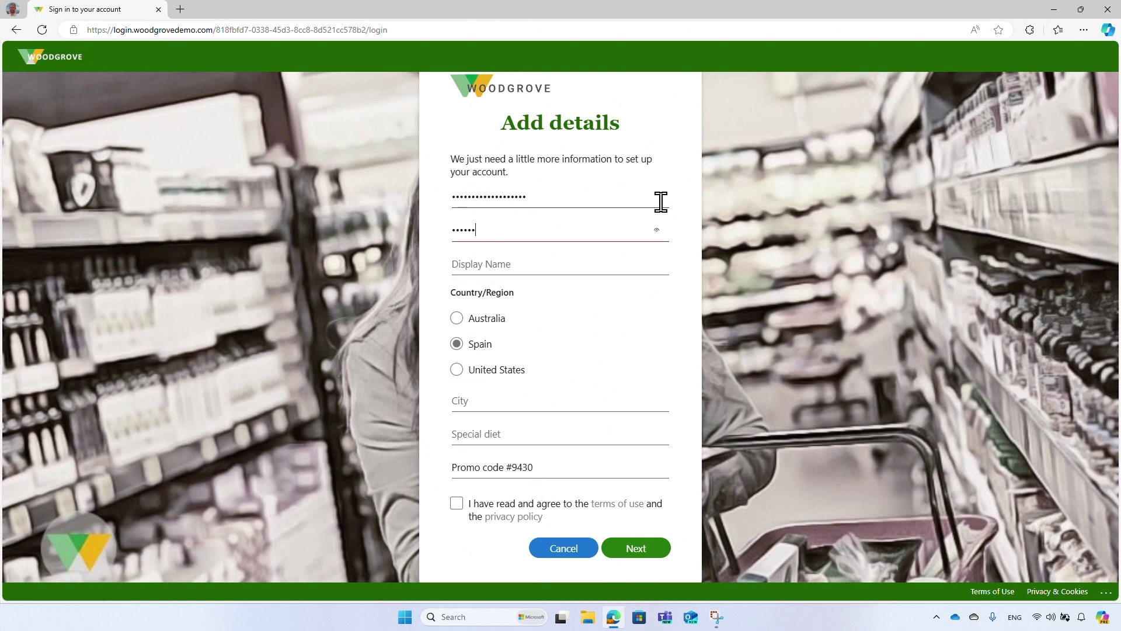
left_click(658, 257)
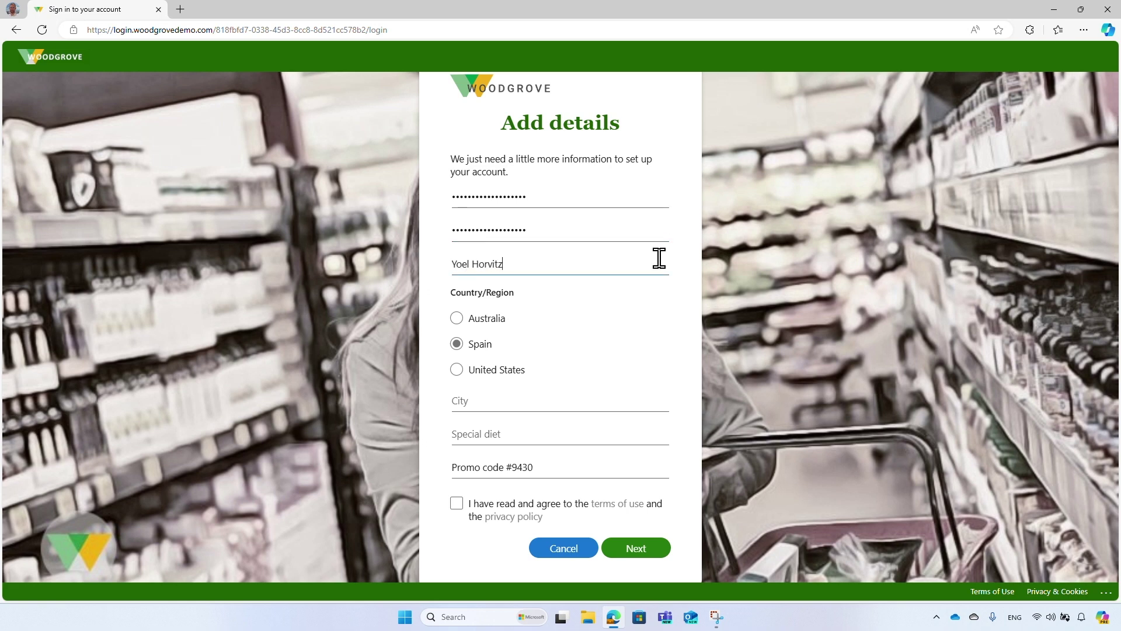
left_click(656, 403)
type("Berlin")
left_click(652, 432)
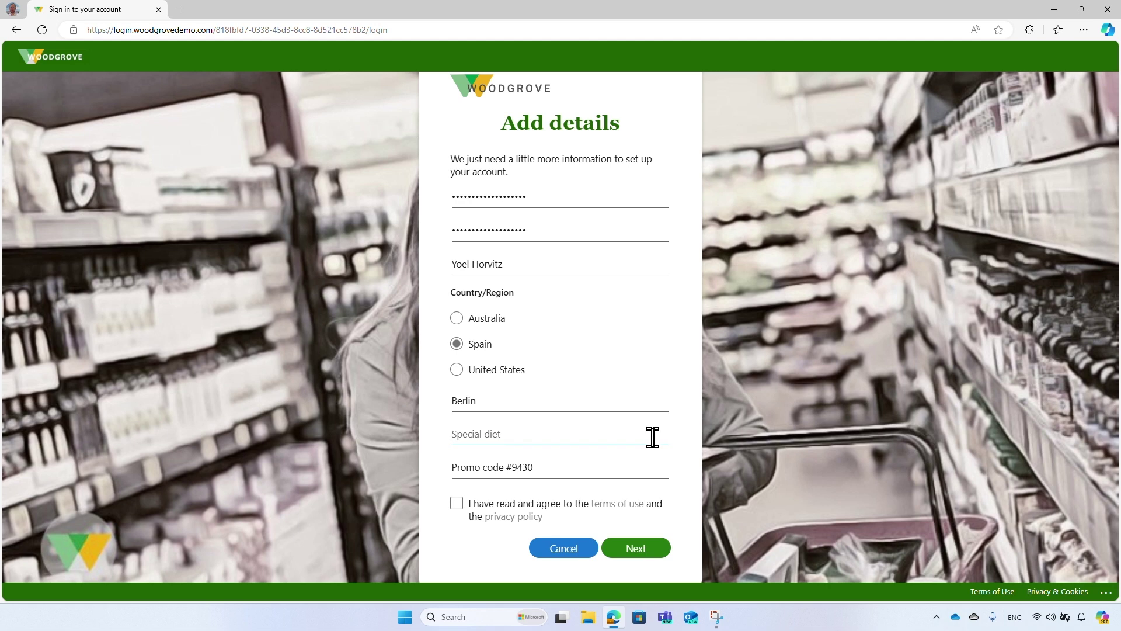
type("Eggs")
left_click(460, 507)
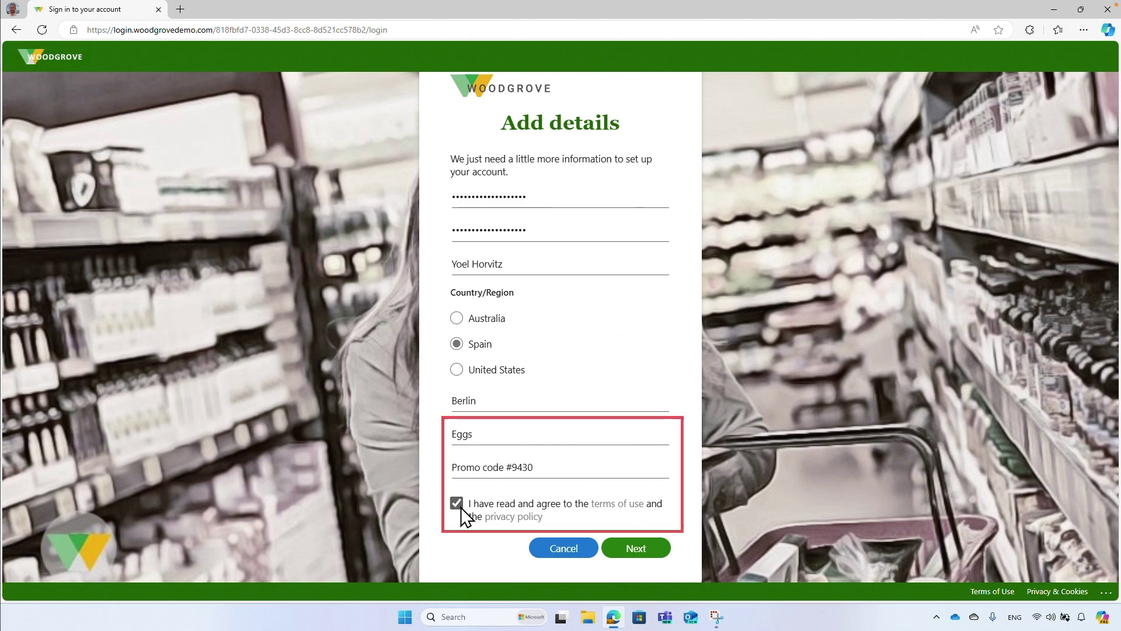
left_click(633, 557)
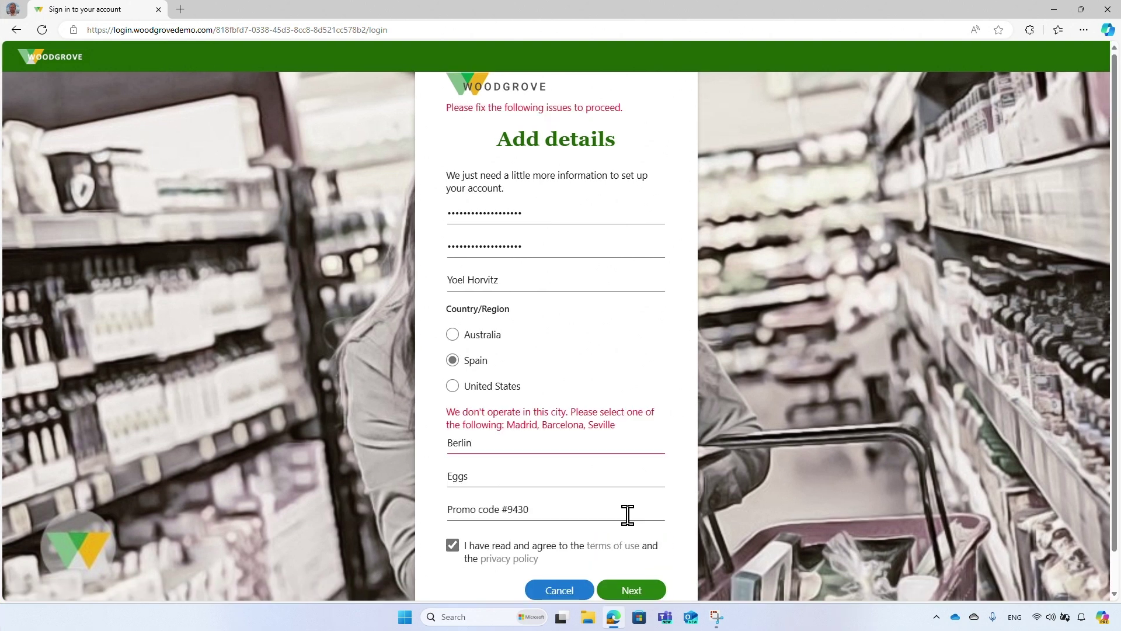
Change the City from Berlin to Madrid and resubmit the account details.
left_click(624, 442)
key("BackSpace")
key("BackSpace")
key("BackSpace")
key("BackSpace")
key("BackSpace")
key("BackSpace")
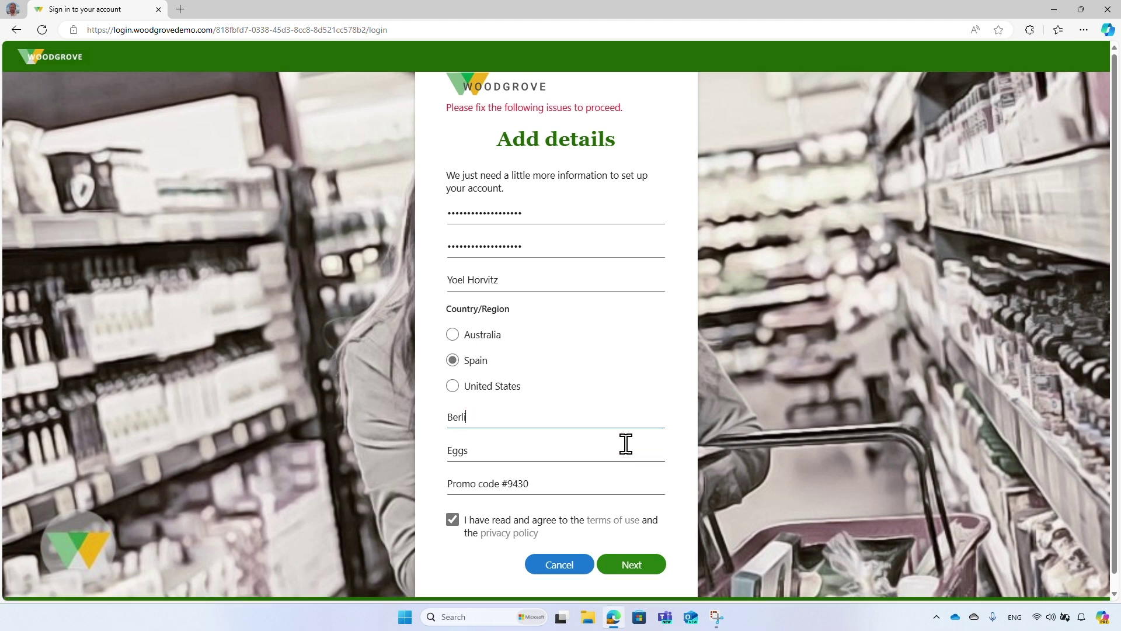
type("Madrid")
left_click(651, 565)
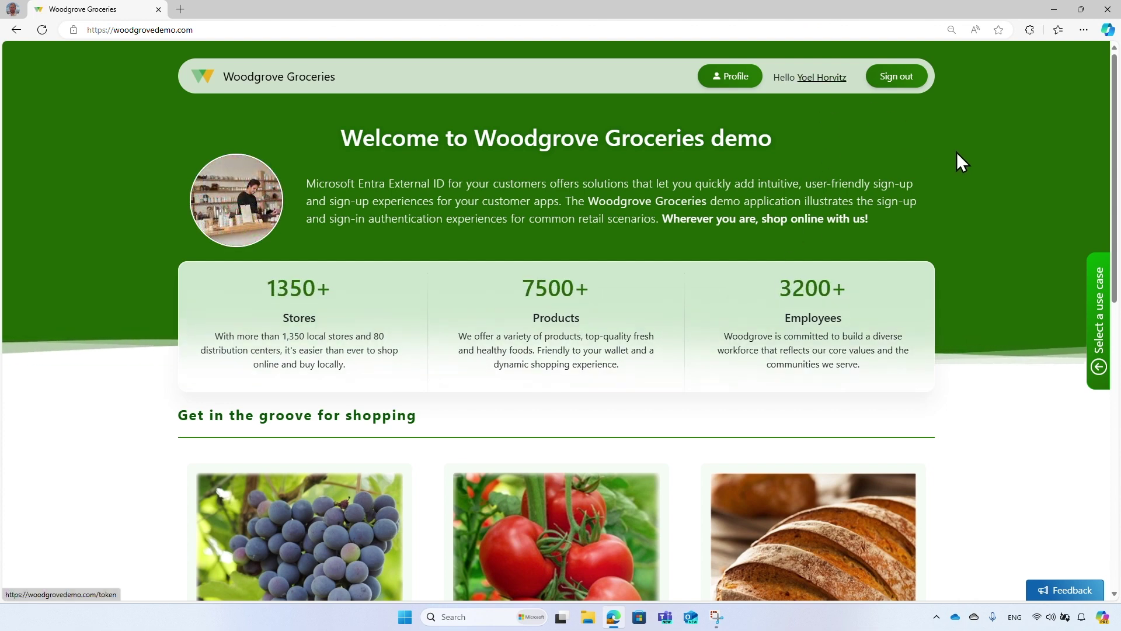
Browse the welcome page's product grid and view the egg allergy warning.
scroll(1114, 239, "down", 1)
scroll(1114, 239, "down", 6)
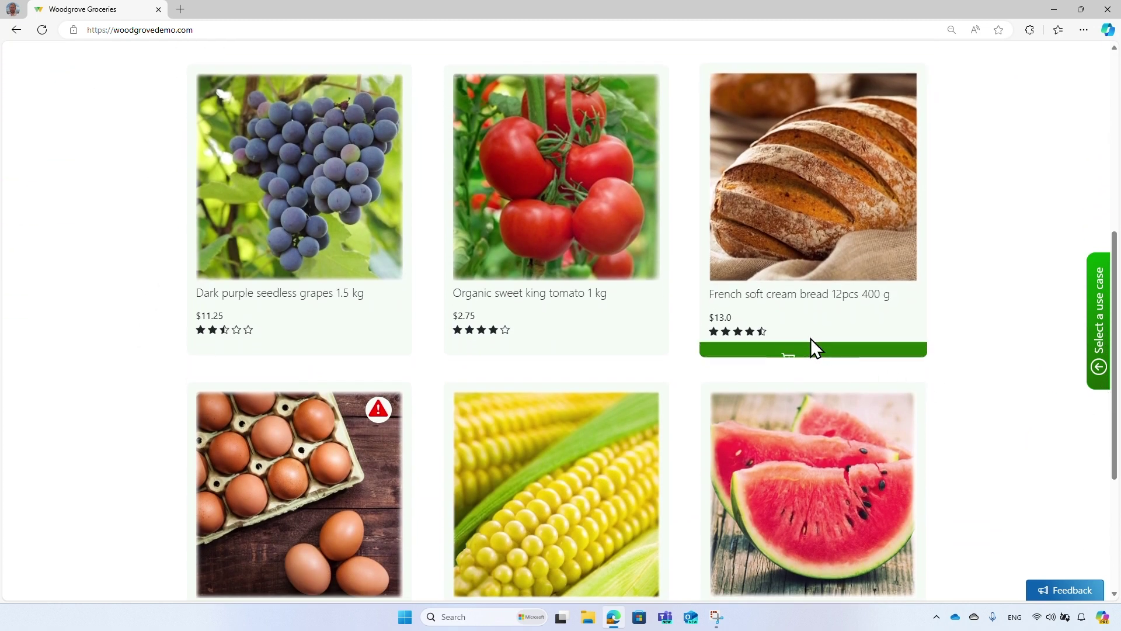
mouse_move(617, 346)
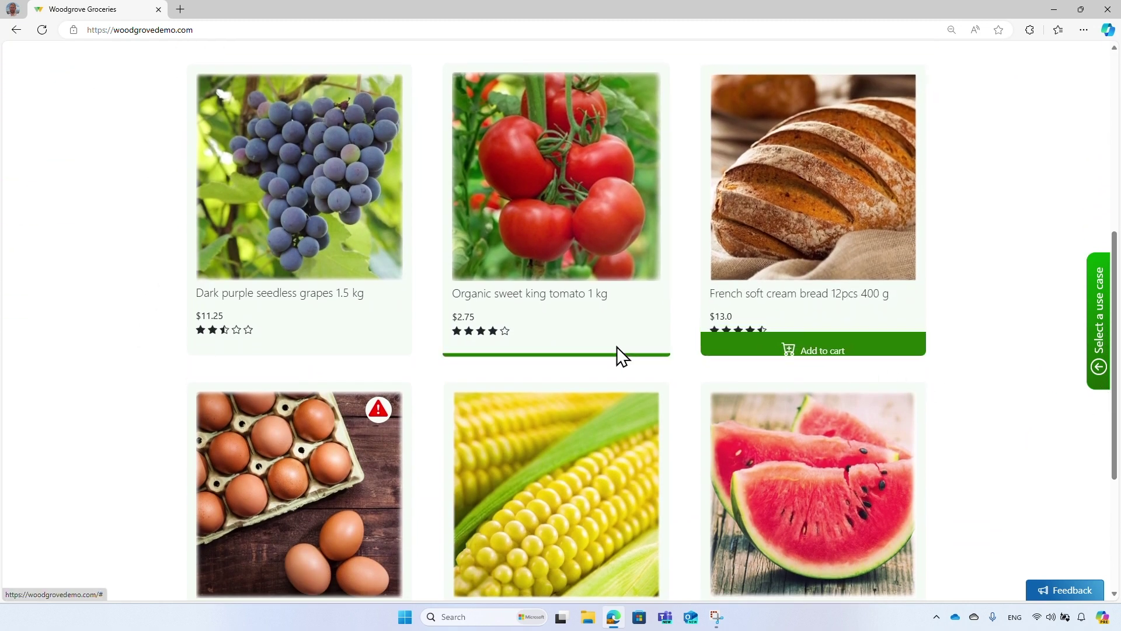
mouse_move(386, 418)
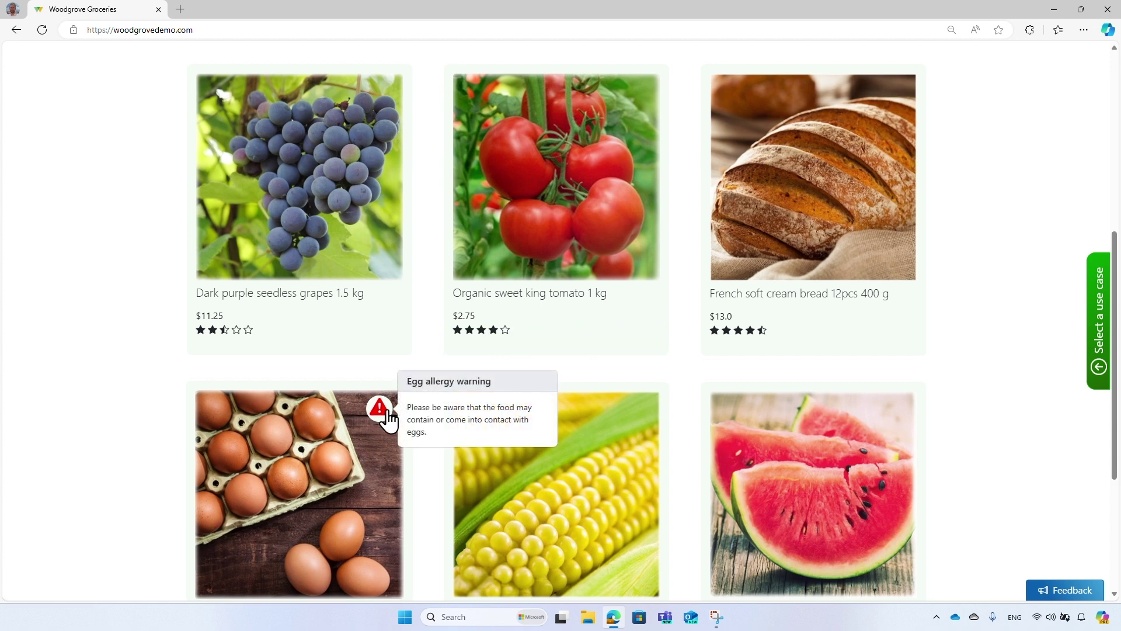
left_click_drag(1114, 438, 1114, 257)
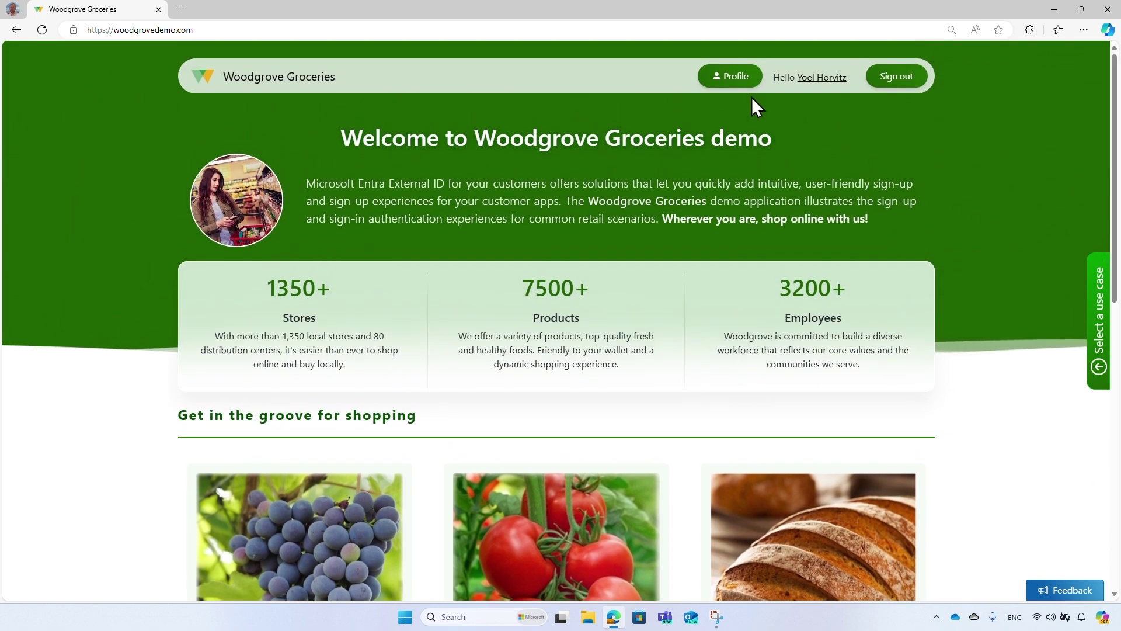
Open the Profile page and review the Platinum loyalty card and saved details (Madrid, Eggs).
left_click(739, 84)
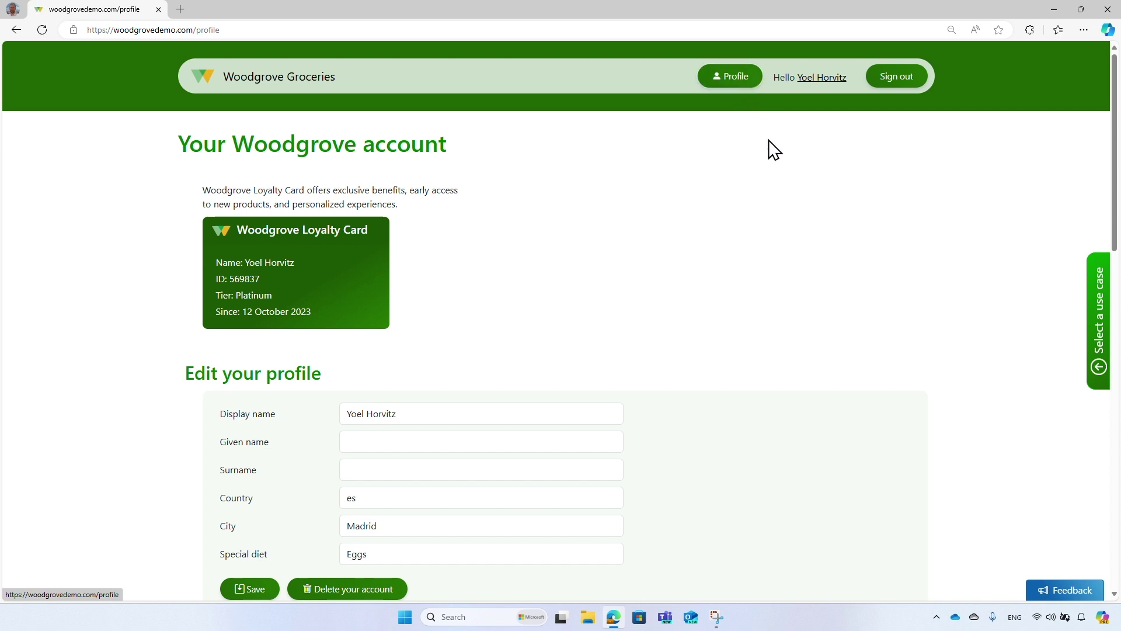
scroll(776, 163, "down", 1)
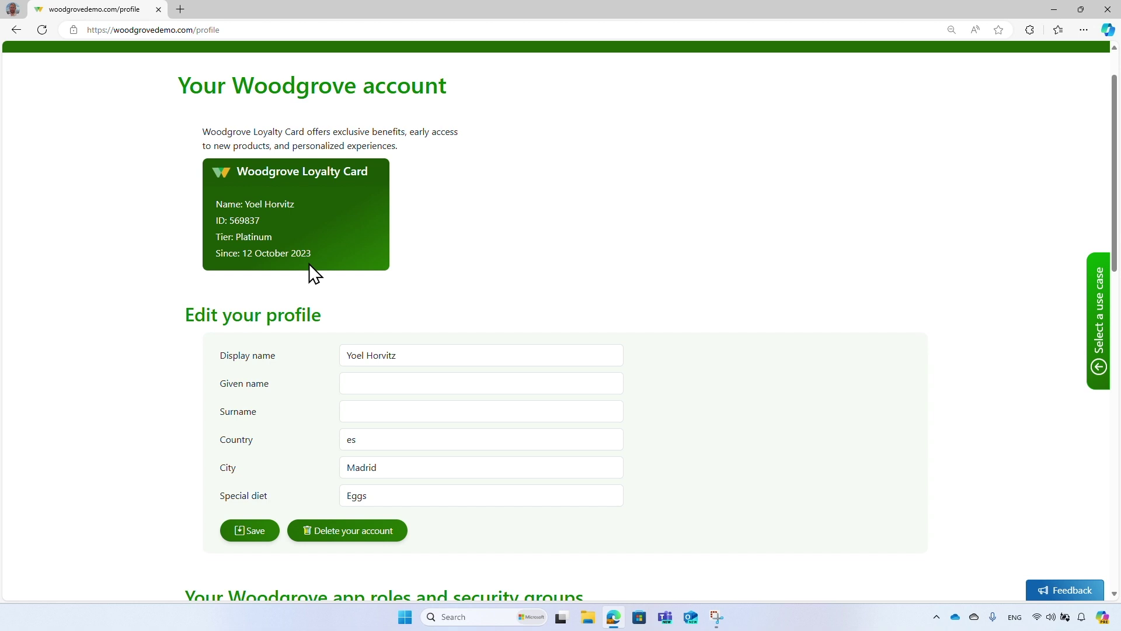
scroll(310, 264, "up", 1)
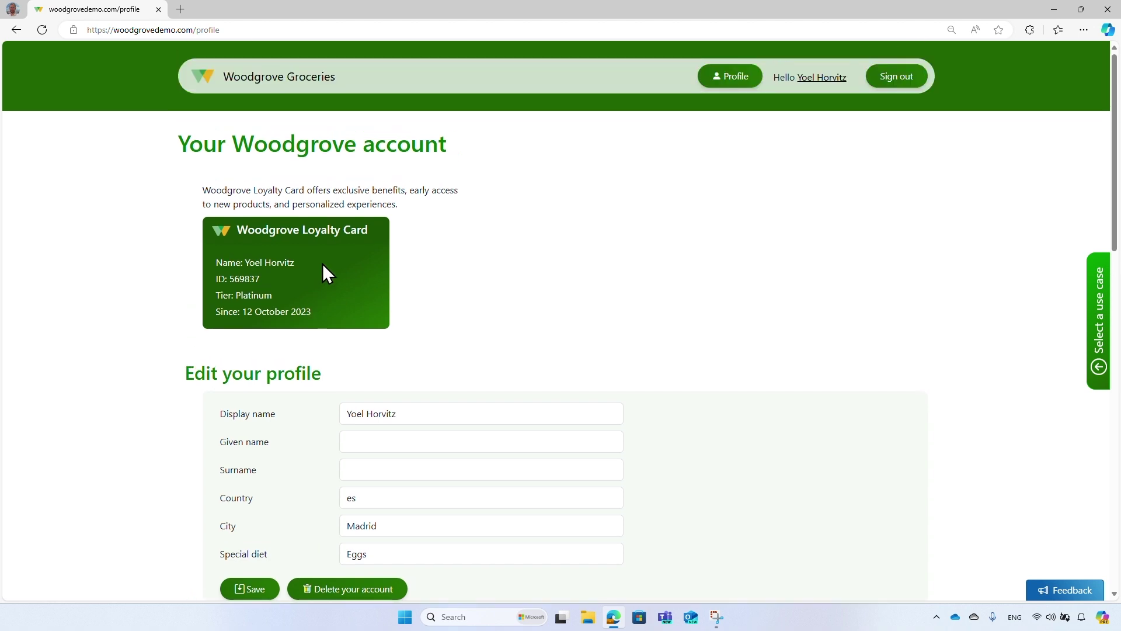
left_click(819, 81)
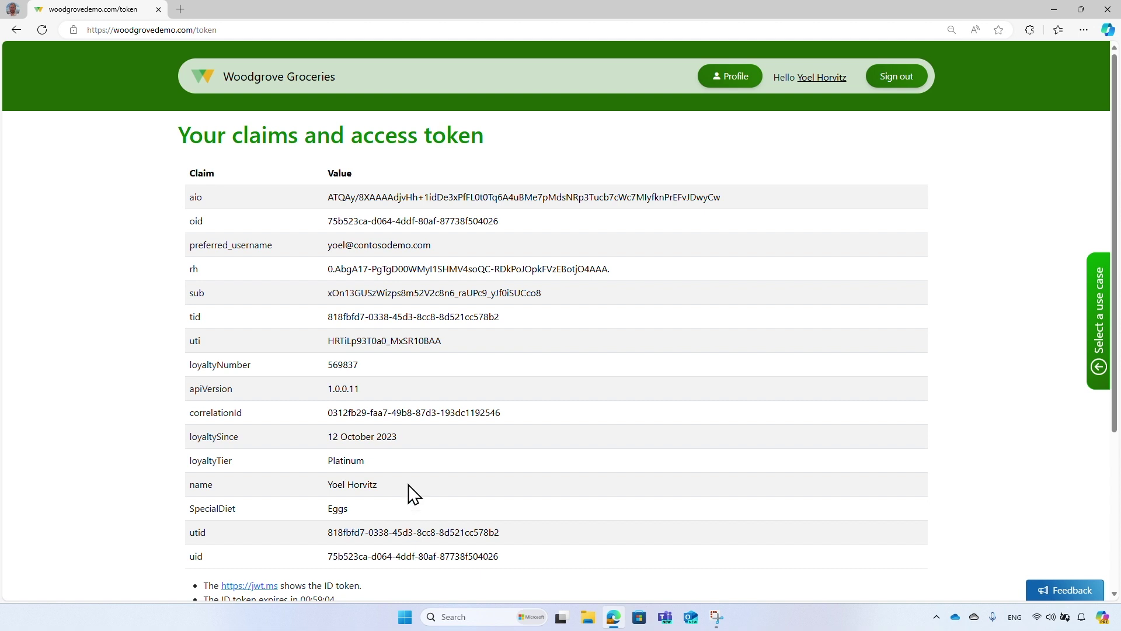
left_click(746, 88)
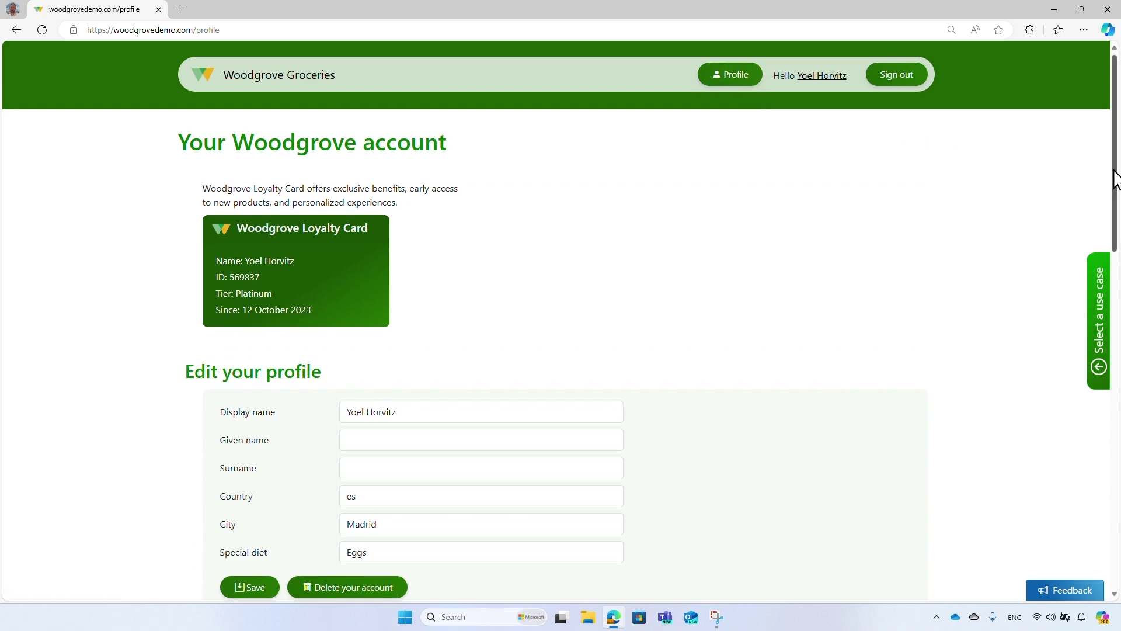
Add the account to Commercial Accounts, sign back in with the password, and check the discounted products.
left_click_drag(1113, 175, 1114, 341)
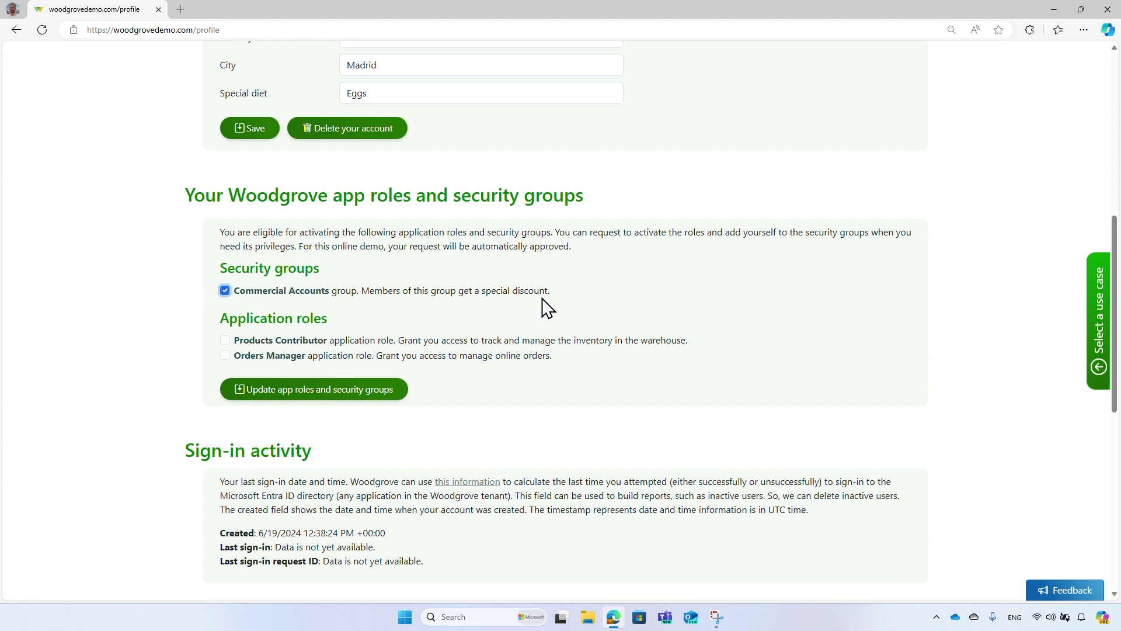
left_click(391, 395)
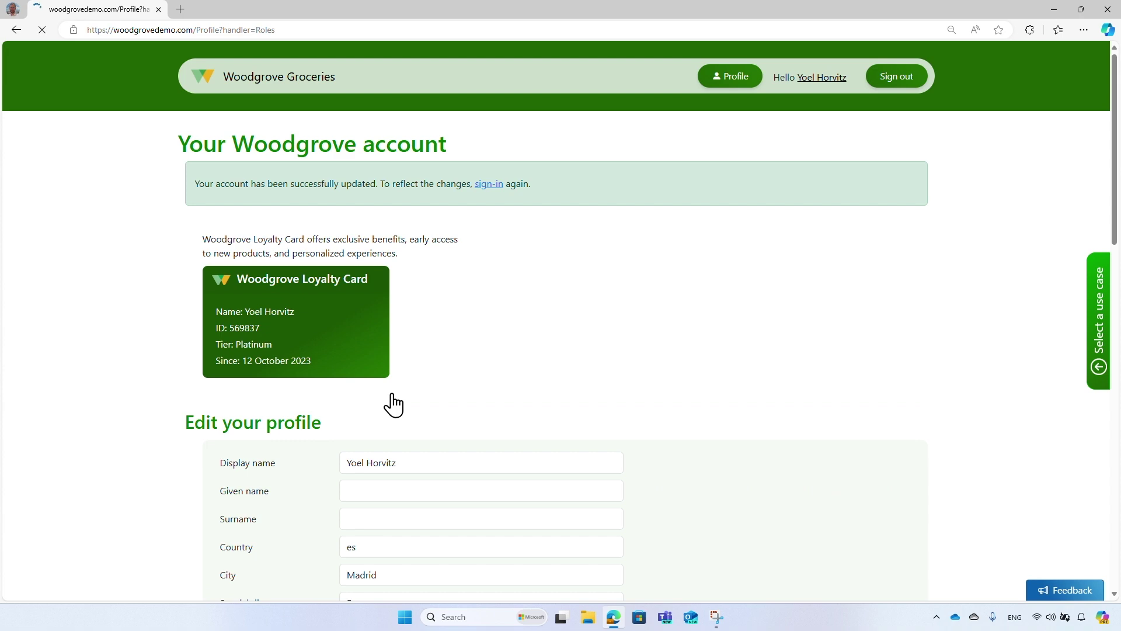
left_click(490, 184)
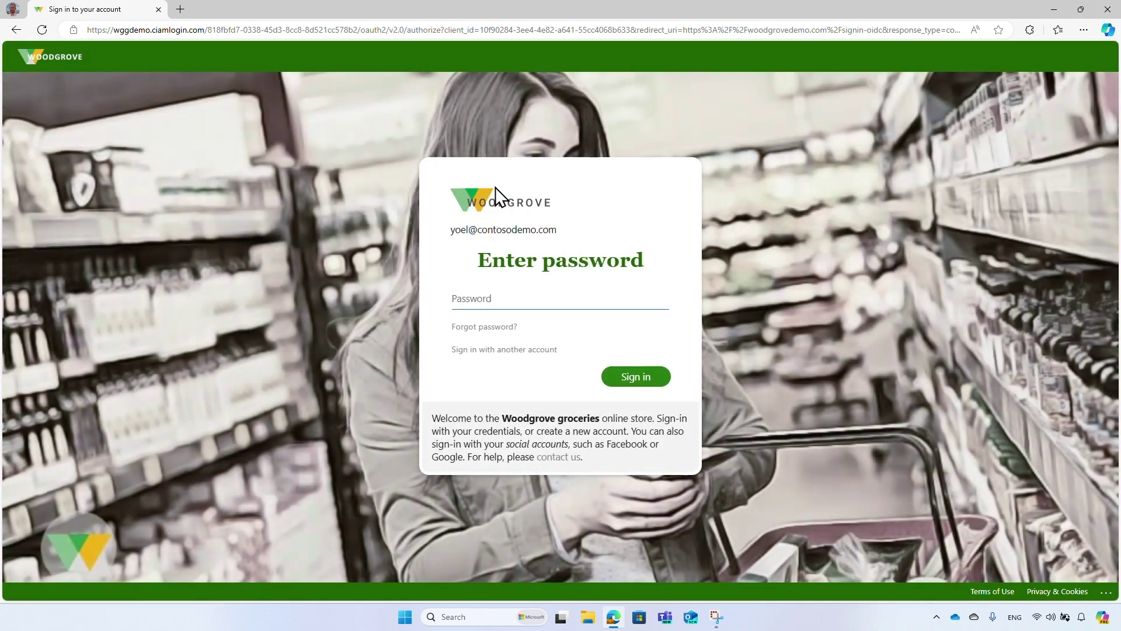
left_click(657, 302)
type("•••••••••••••••••••")
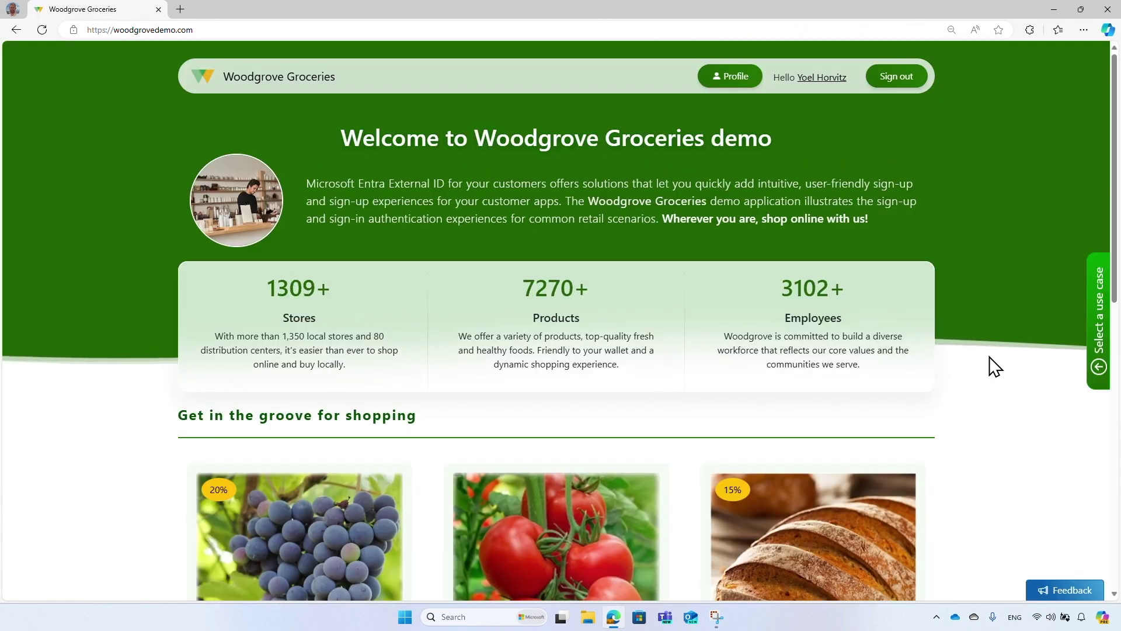
left_click_drag(1115, 301, 1113, 470)
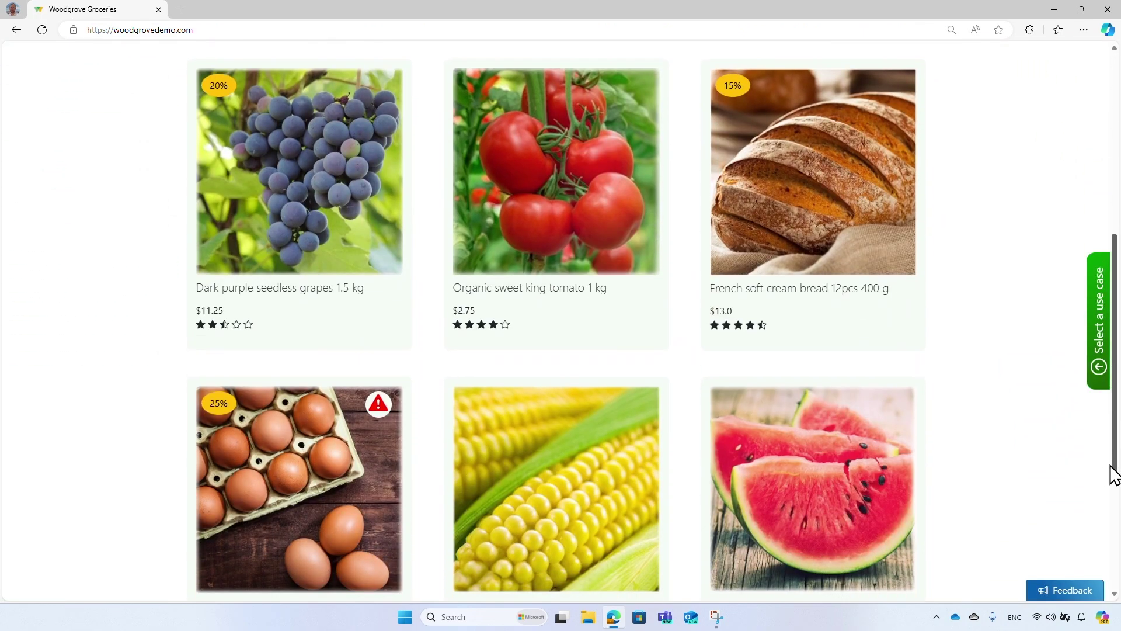
mouse_move(260, 92)
left_click_drag(1115, 476, 1112, 286)
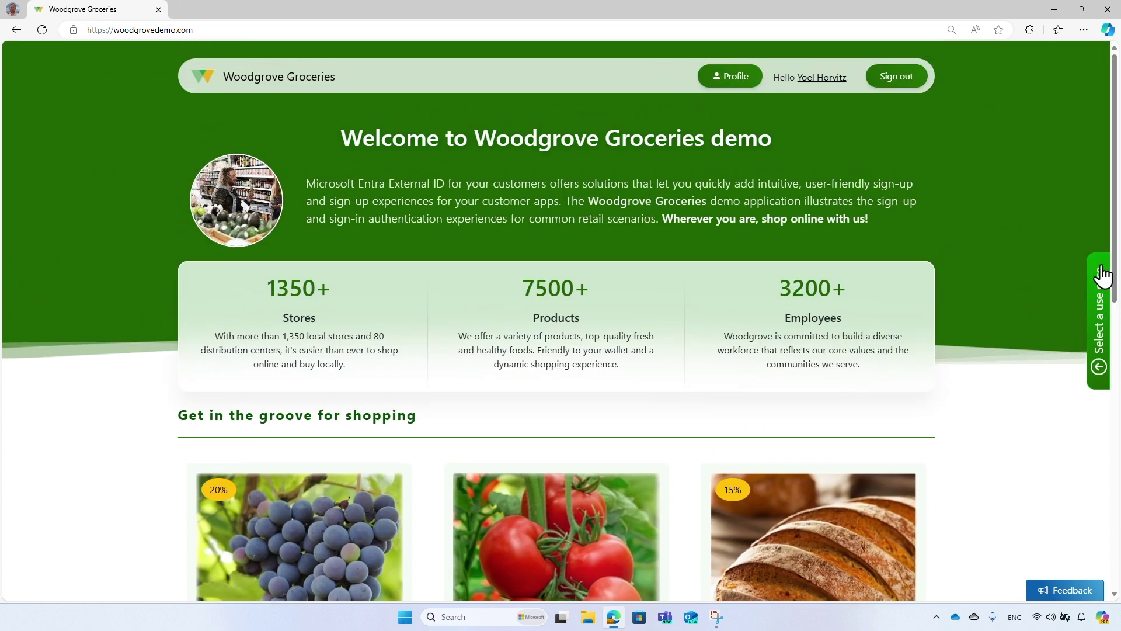
Grant the Products Contributor and Orders Manager roles and sign in again with the password.
left_click(750, 86)
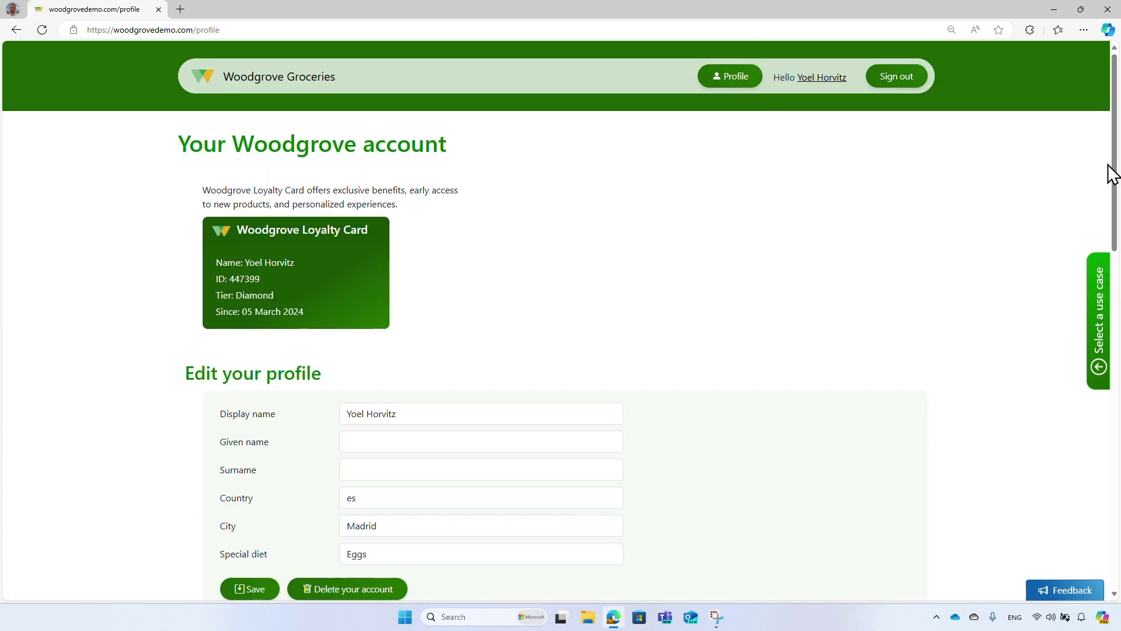
left_click_drag(1113, 164, 1115, 357)
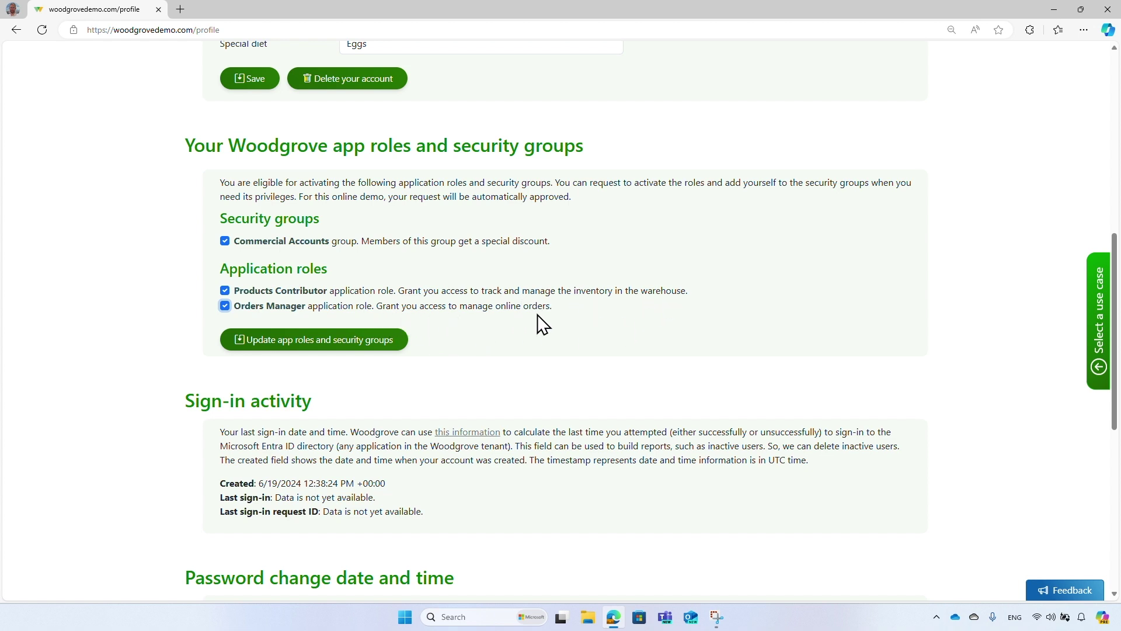
left_click(400, 353)
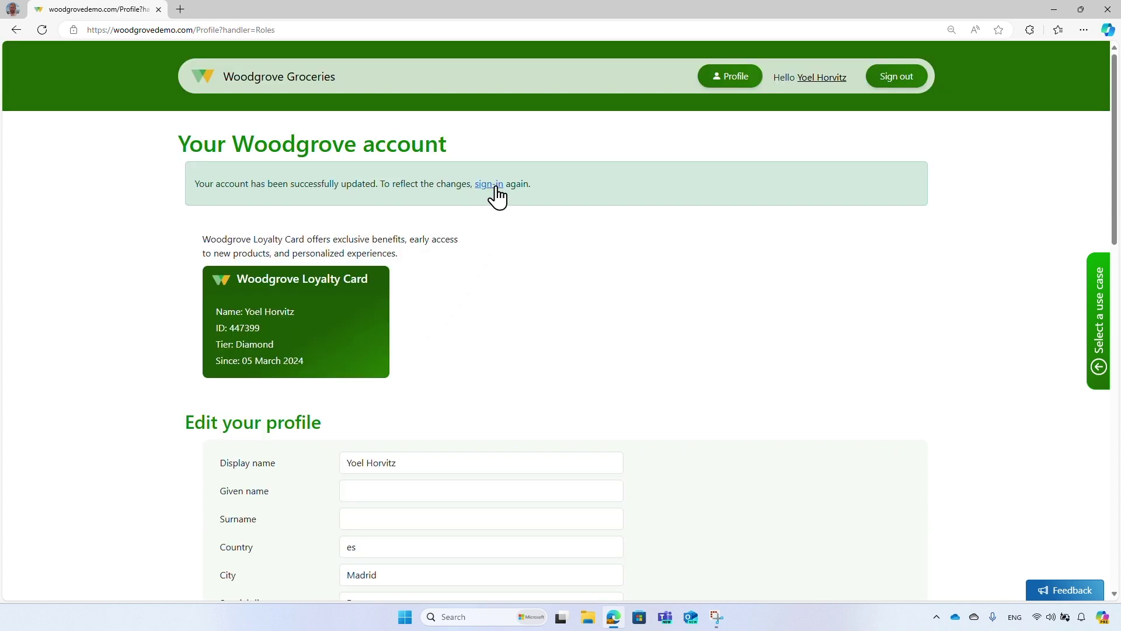
left_click(493, 185)
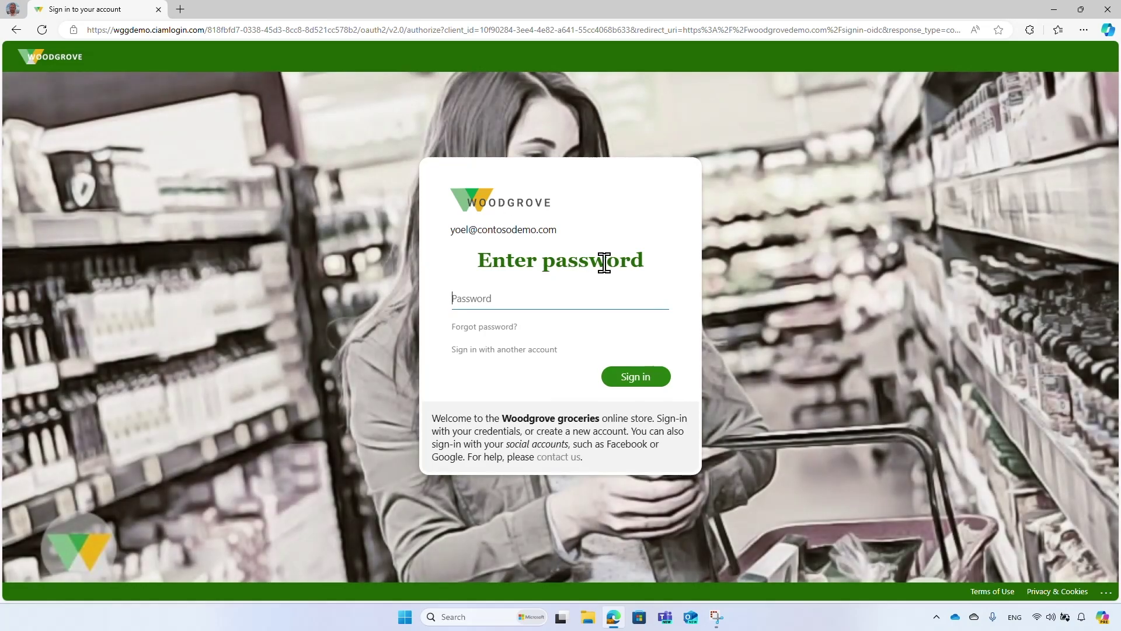
left_click(655, 303)
type("•••••••••••••••••••")
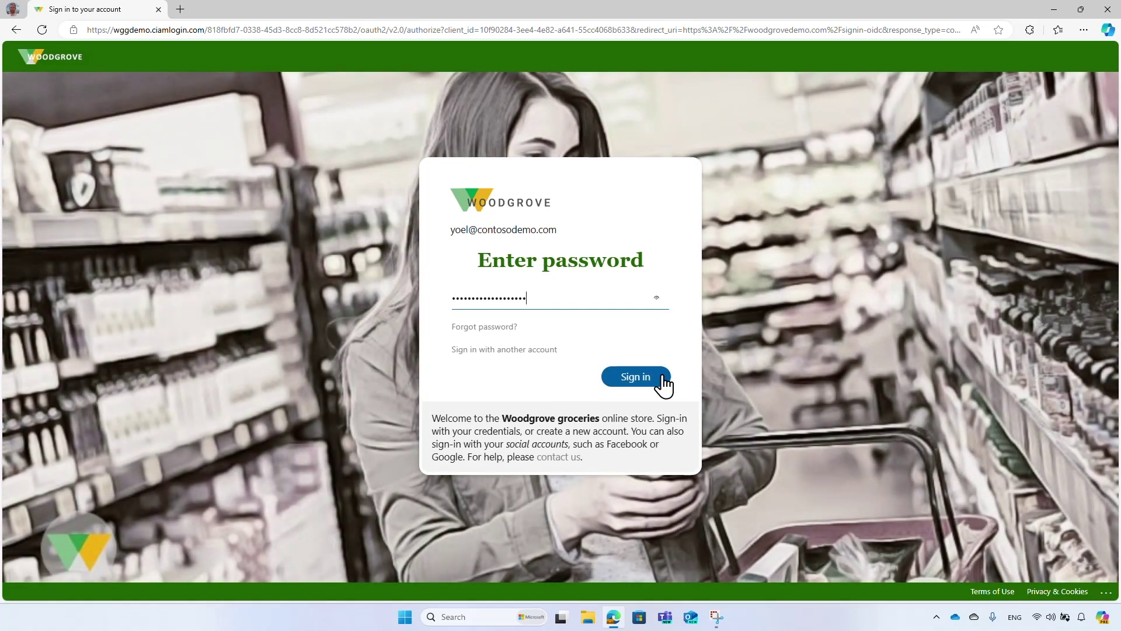
left_click(663, 376)
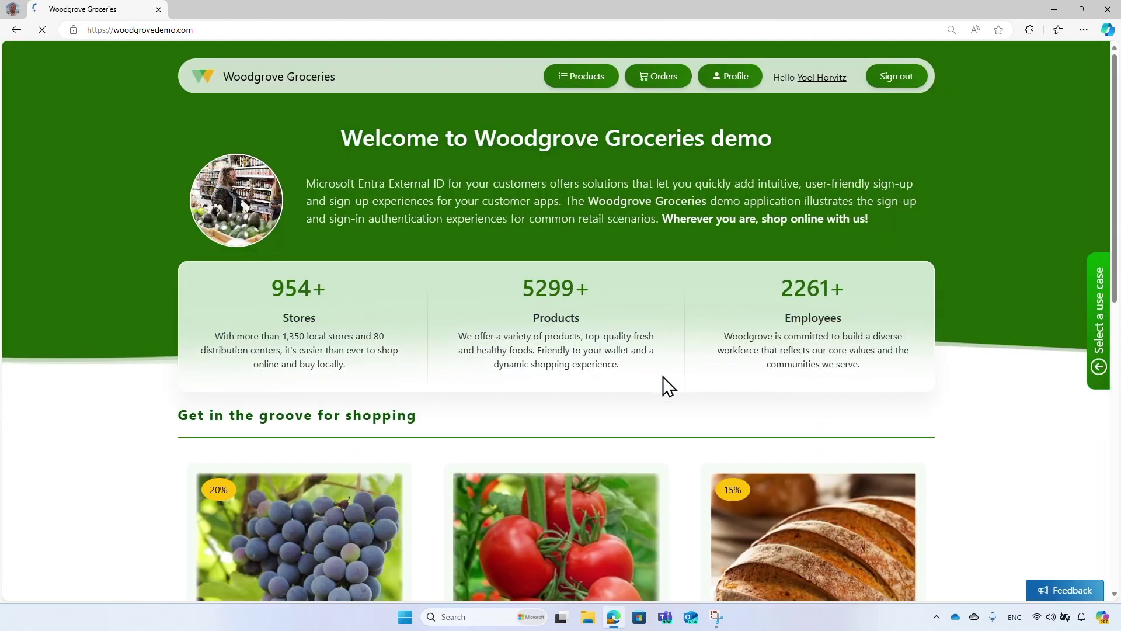
View the Products list and the Online orders table, then return to the home page.
left_click(606, 87)
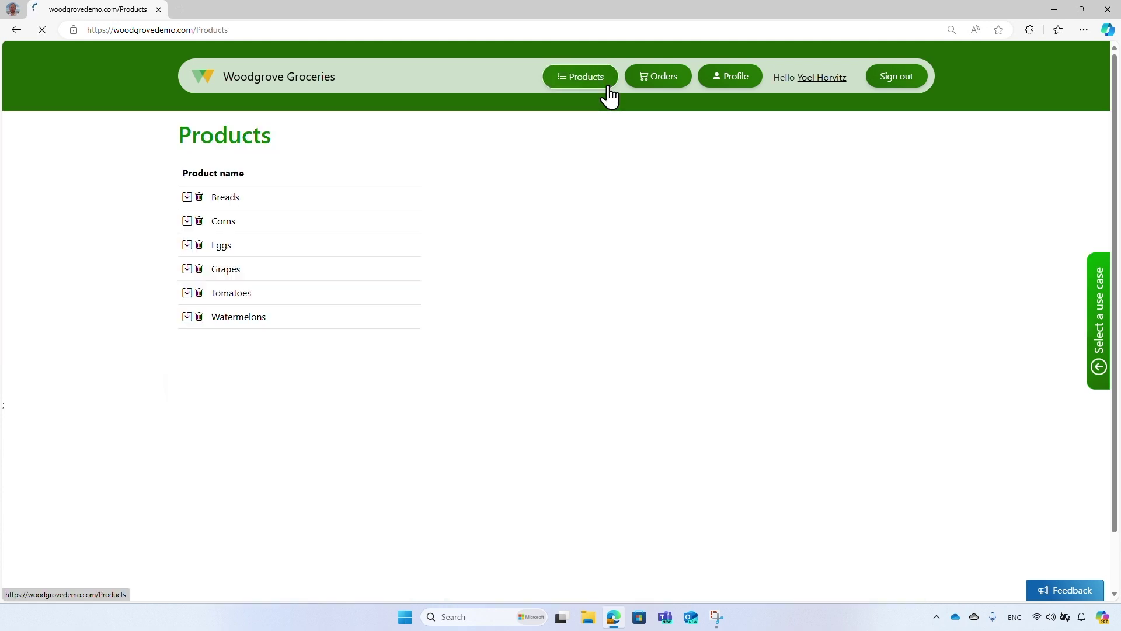
left_click(661, 93)
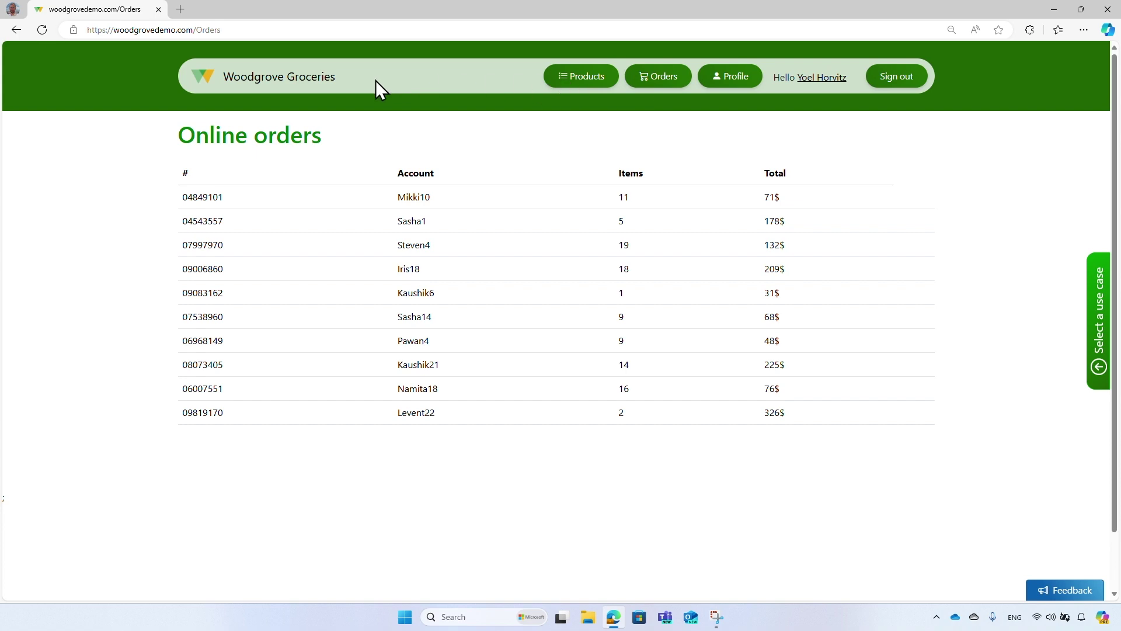
left_click(327, 81)
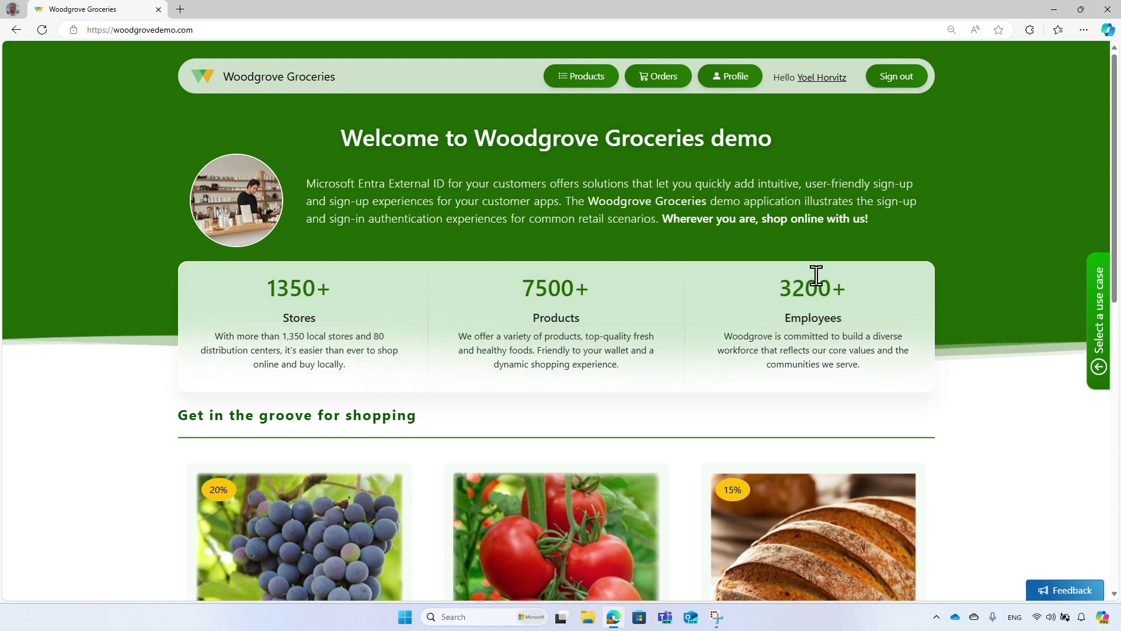
From About the demo, choose the social account sign-in use case and open its tenant configuration guide.
left_click(1098, 380)
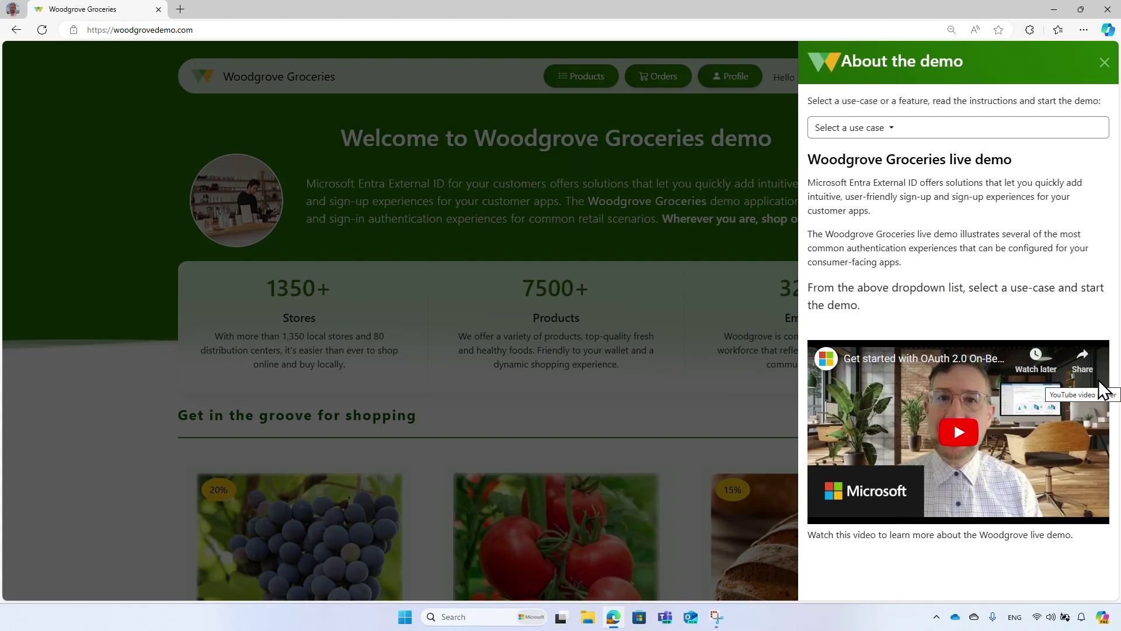
left_click(1095, 139)
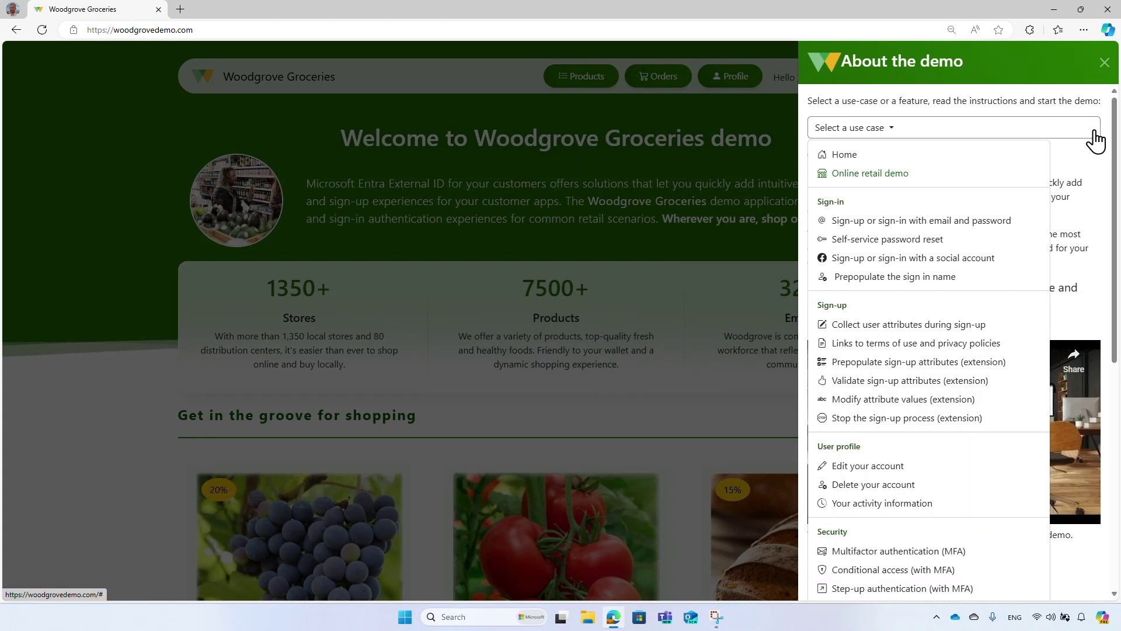
left_click(1013, 260)
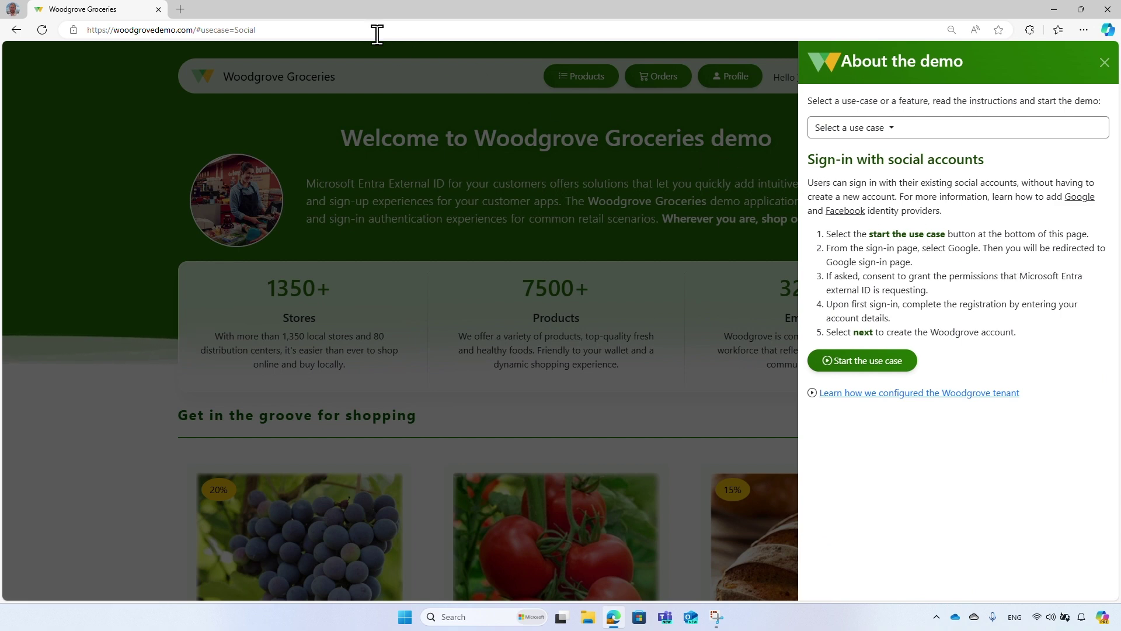
left_click(352, 27)
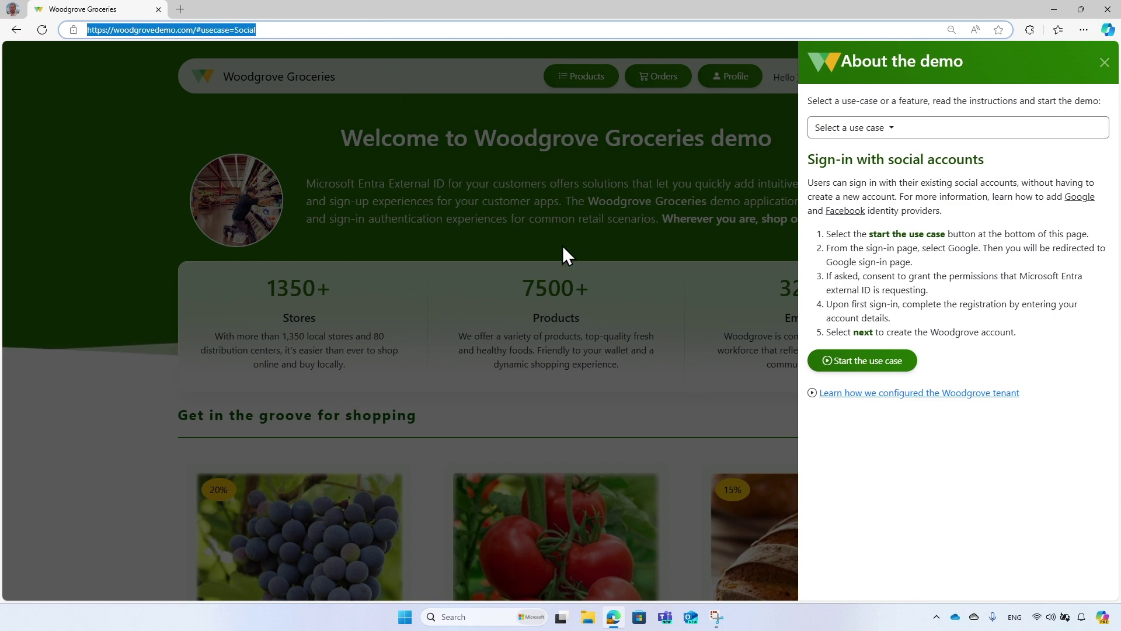
left_click(973, 398)
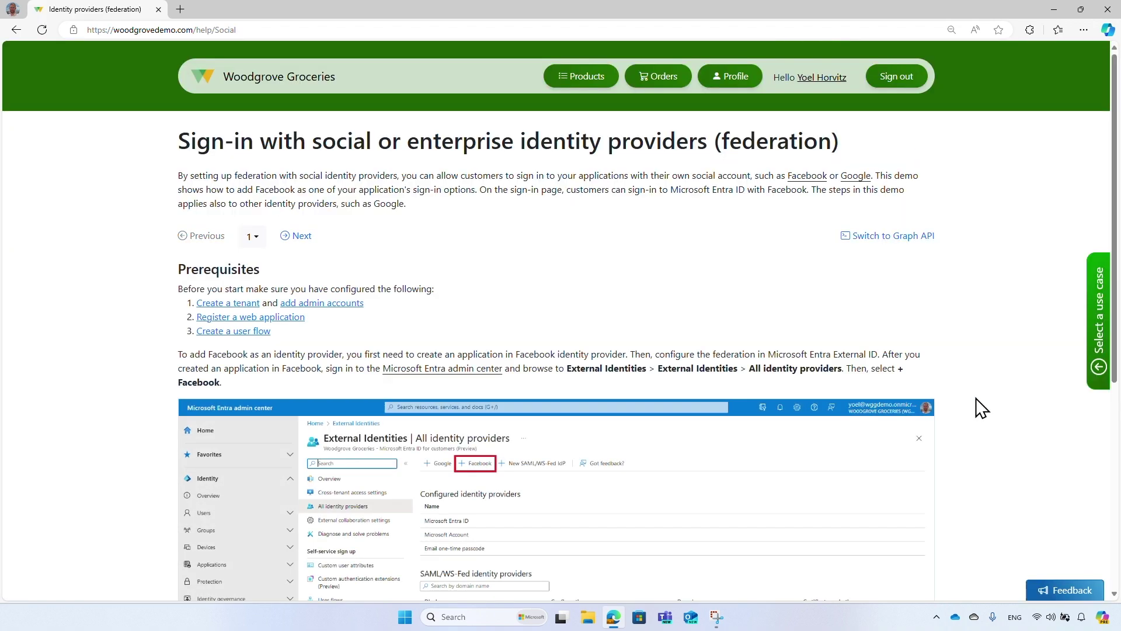
Step the federation guide forward to step 4, back to step 3, and show its step list.
left_click(302, 236)
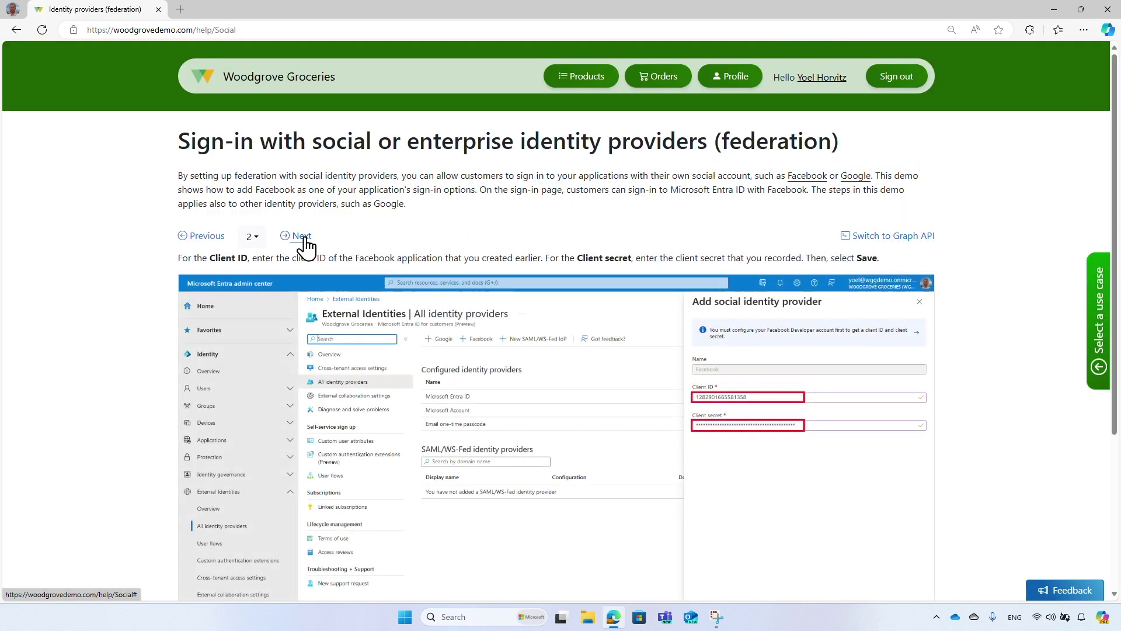
left_click(302, 237)
left_click(302, 236)
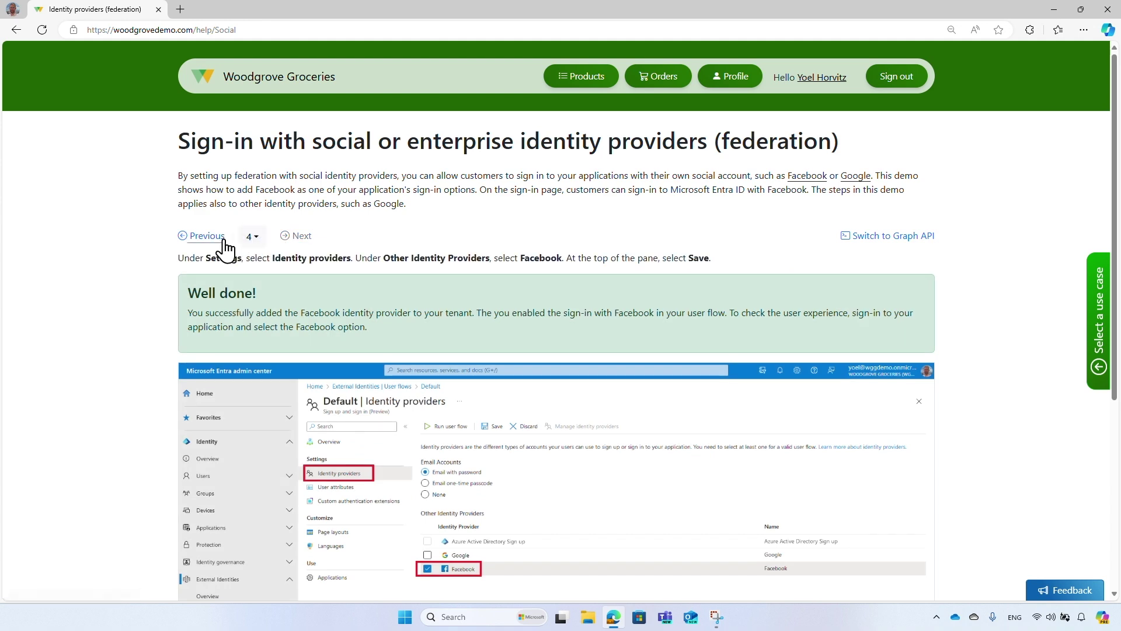
left_click(223, 238)
left_click(252, 238)
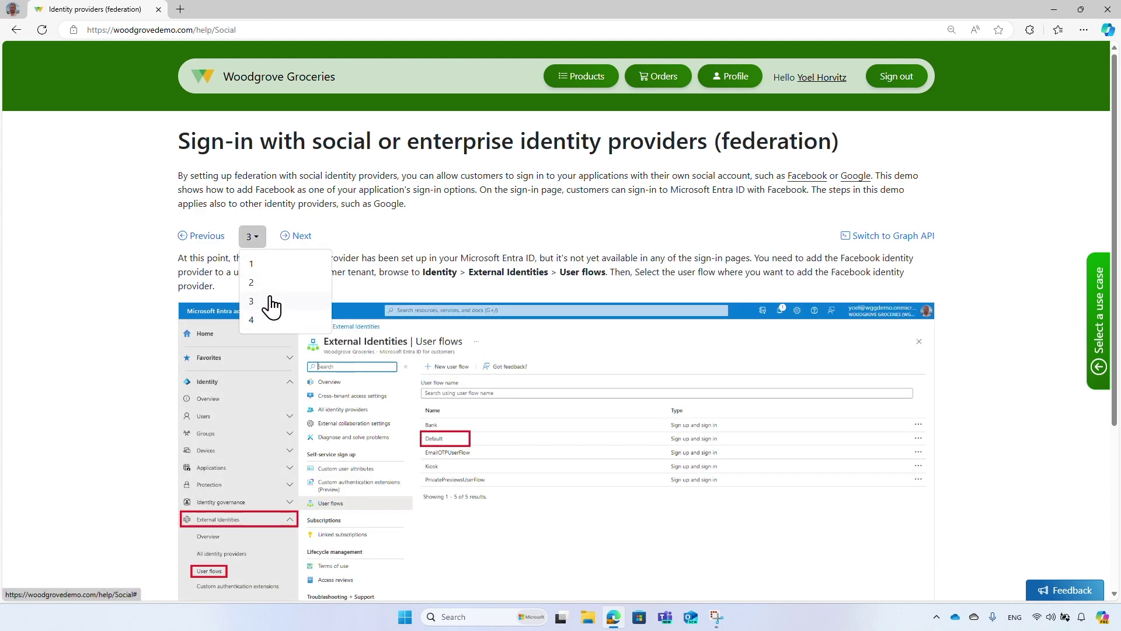
Review the Graph API version of the guide, then return to the Woodgrove store home page.
left_click(875, 239)
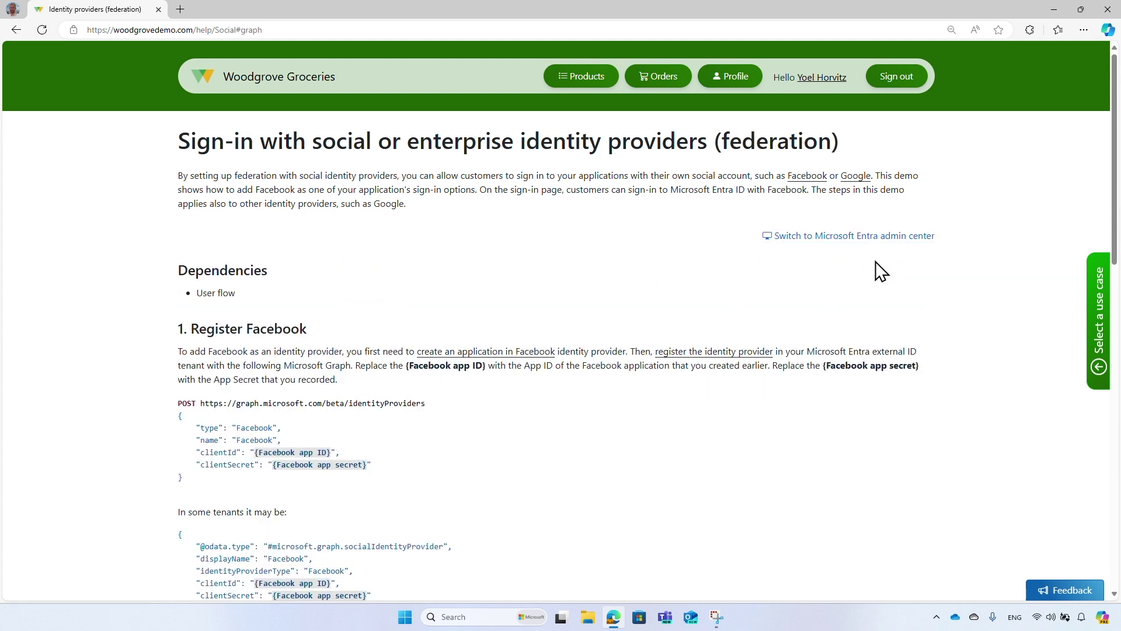
scroll(880, 270, "down", 4)
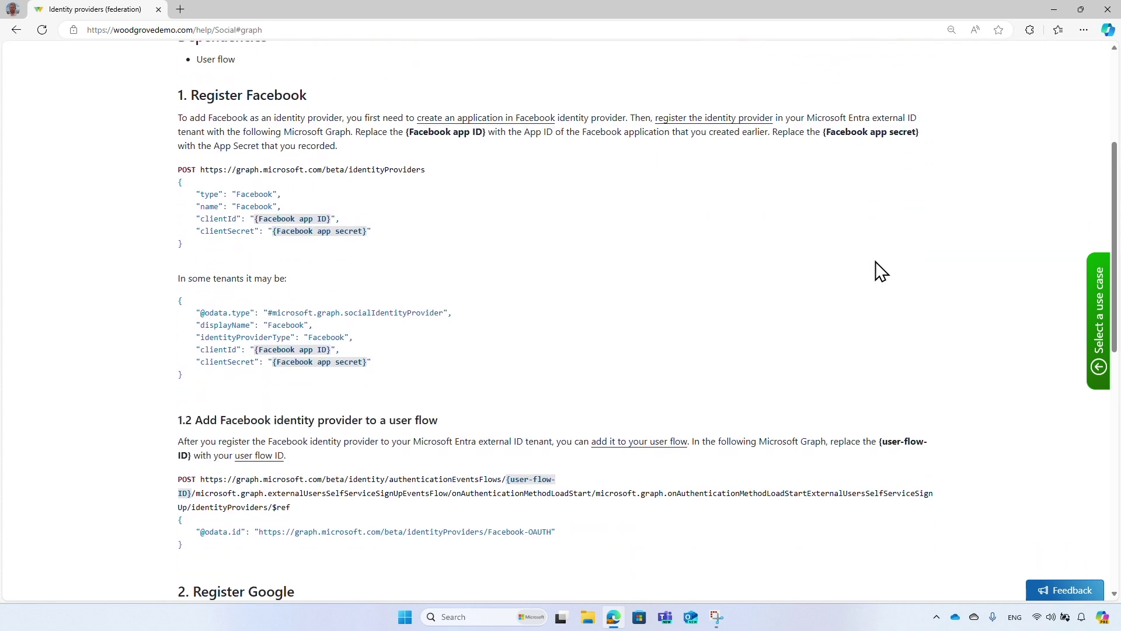
scroll(881, 270, "up", 4)
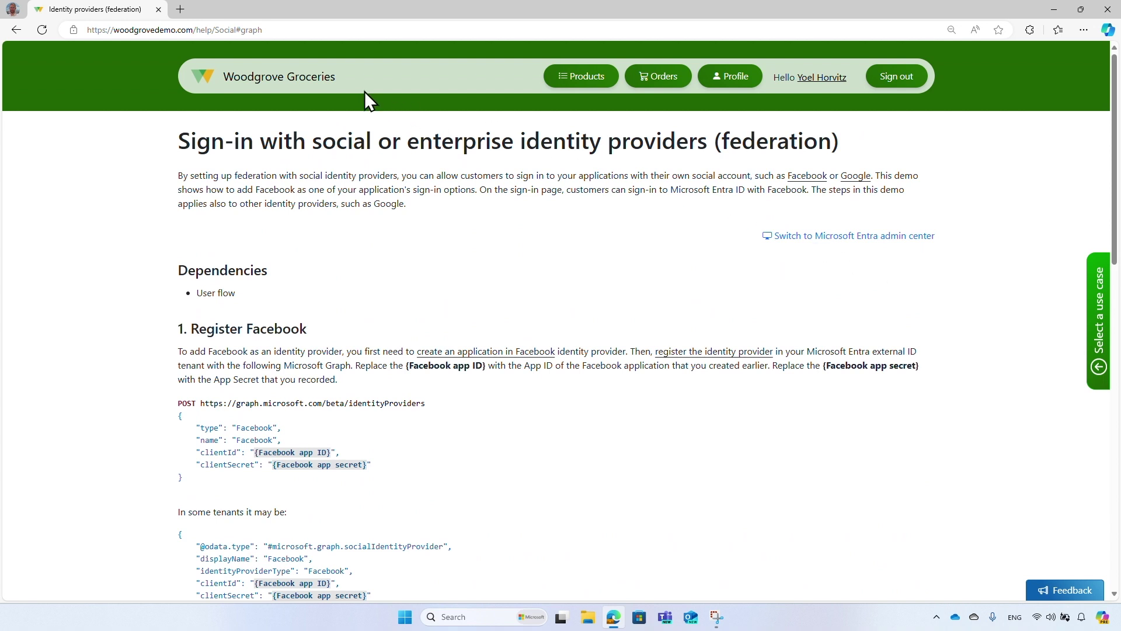
left_click(331, 83)
Scroll past the product grid to the footer and open the Feedback page on GitHub.
scroll(334, 109, "down", 10)
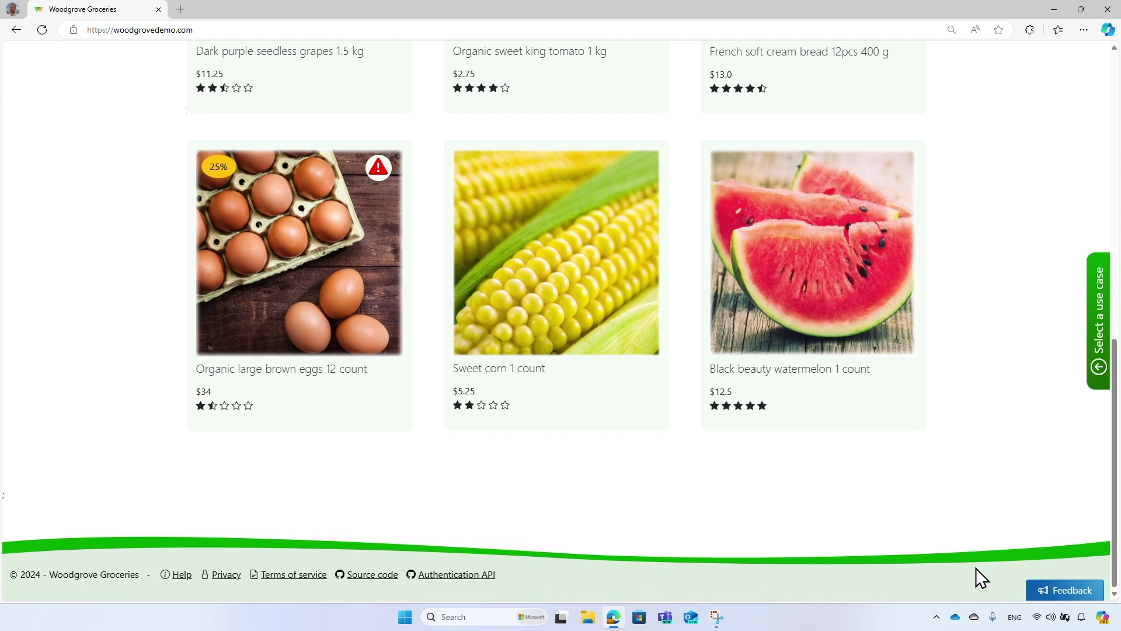
left_click(1058, 590)
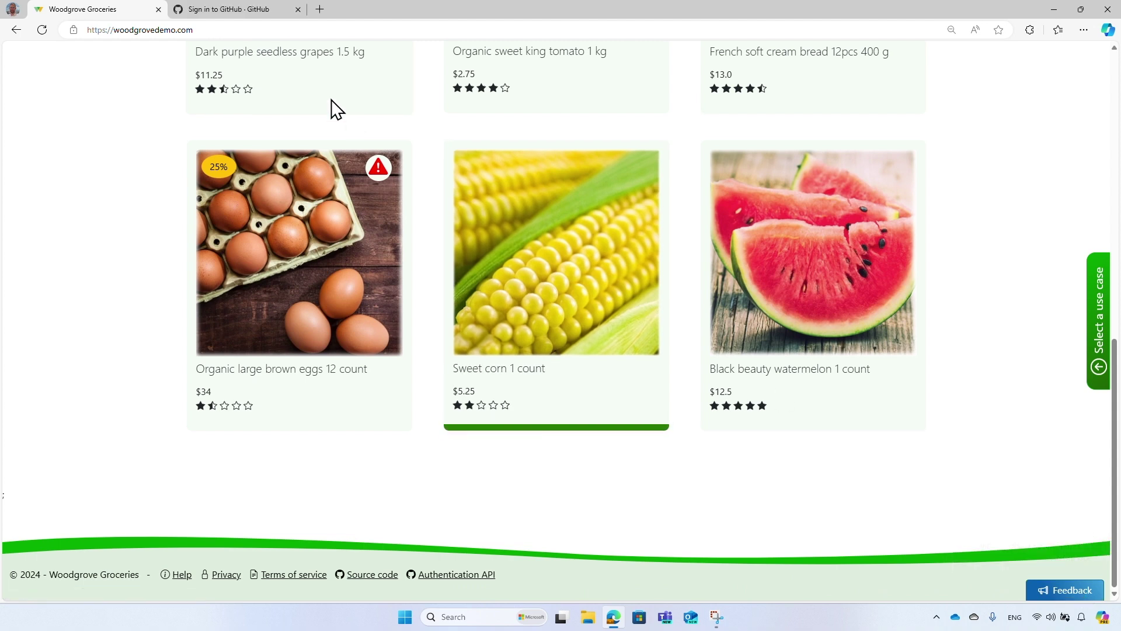
Submit GitHub issue #25 titled 'Please add a demo that shows how to...' and close its tab.
left_click(264, 13)
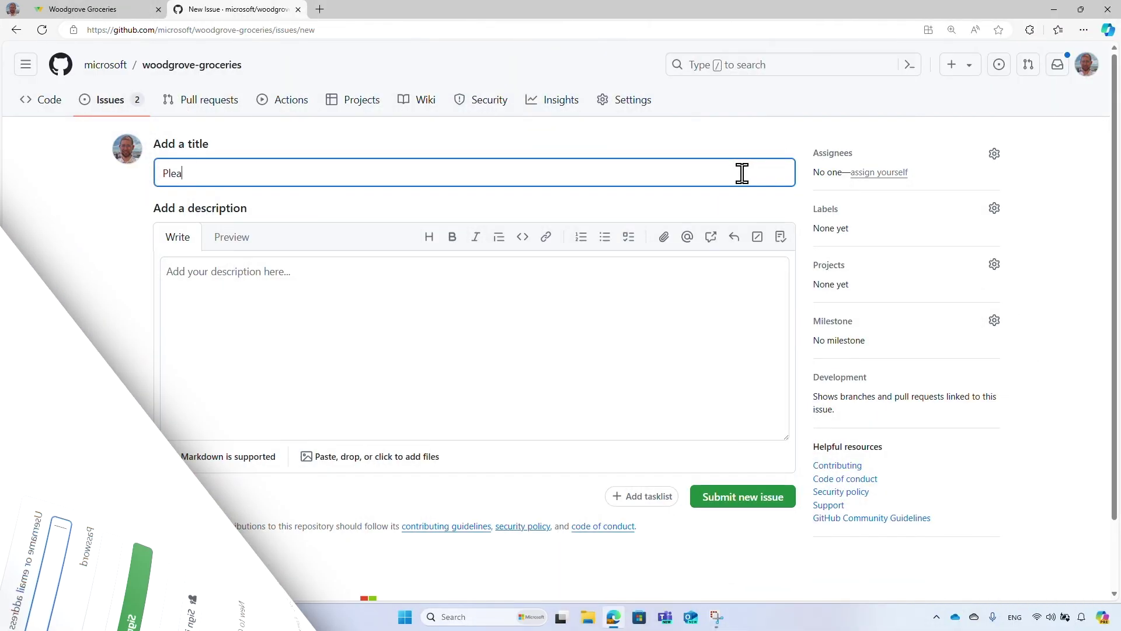
type("se add a demo that shows how to...")
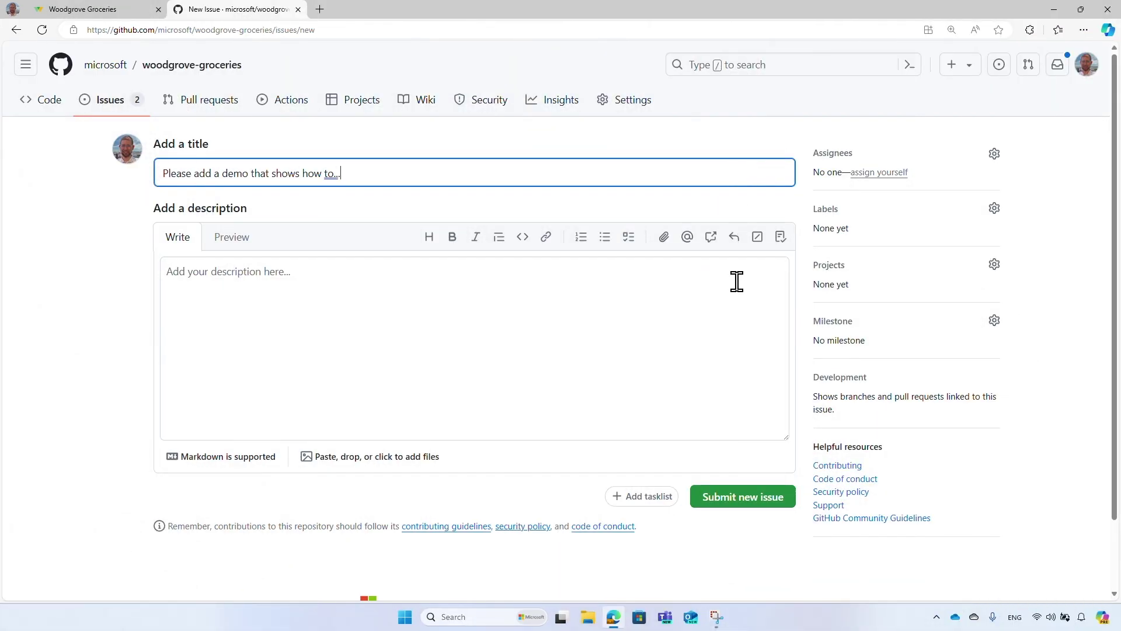
left_click(734, 293)
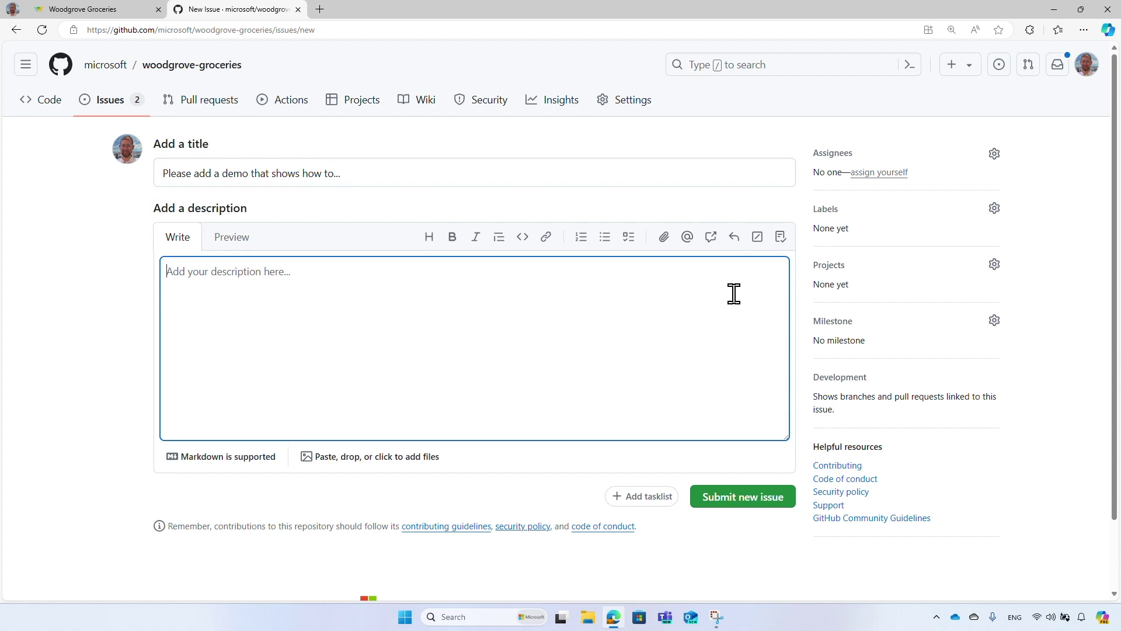
left_click(789, 502)
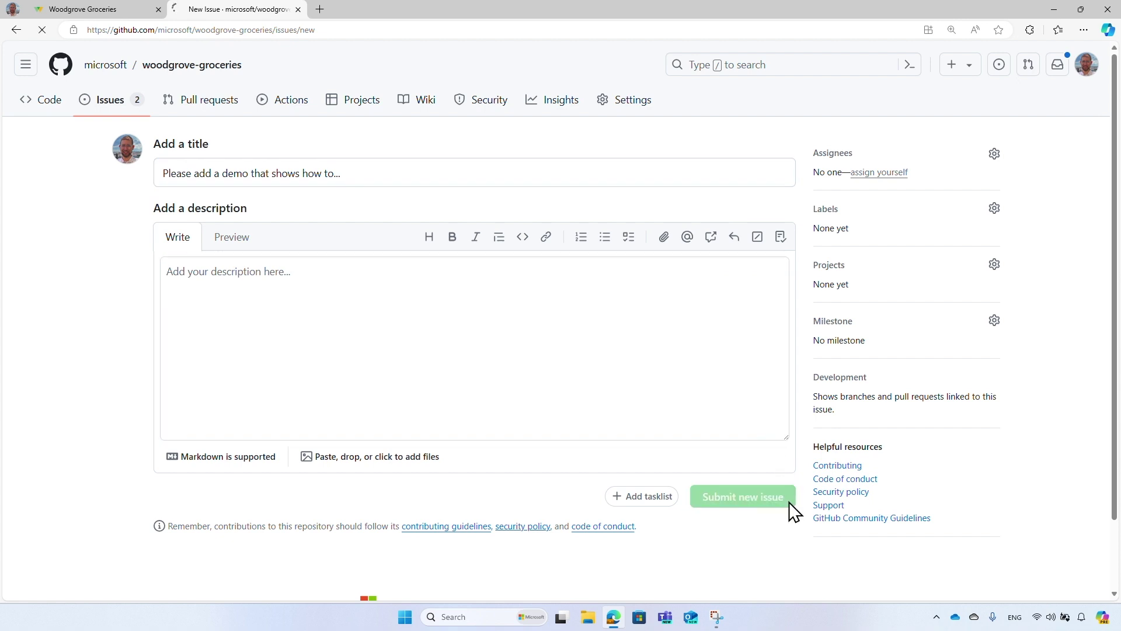
left_click(298, 9)
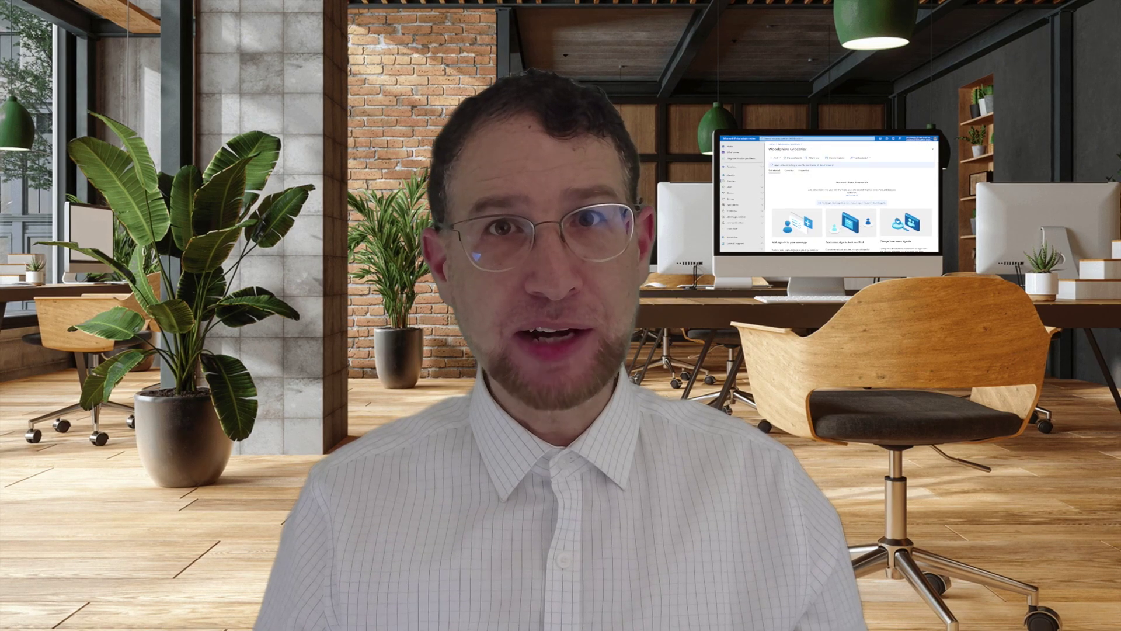